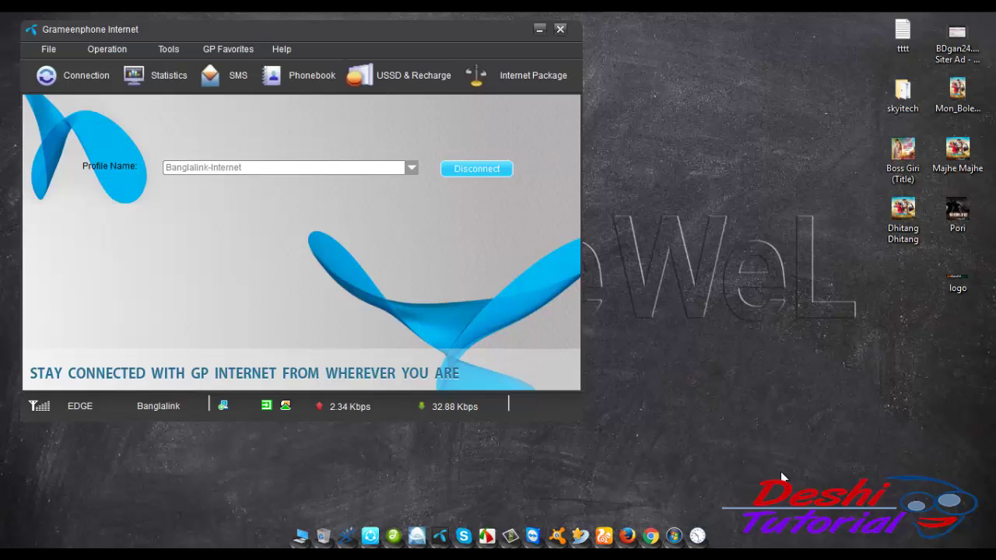
Minimise the Grameenphone Internet connection window to reveal the desktop.
click(540, 30)
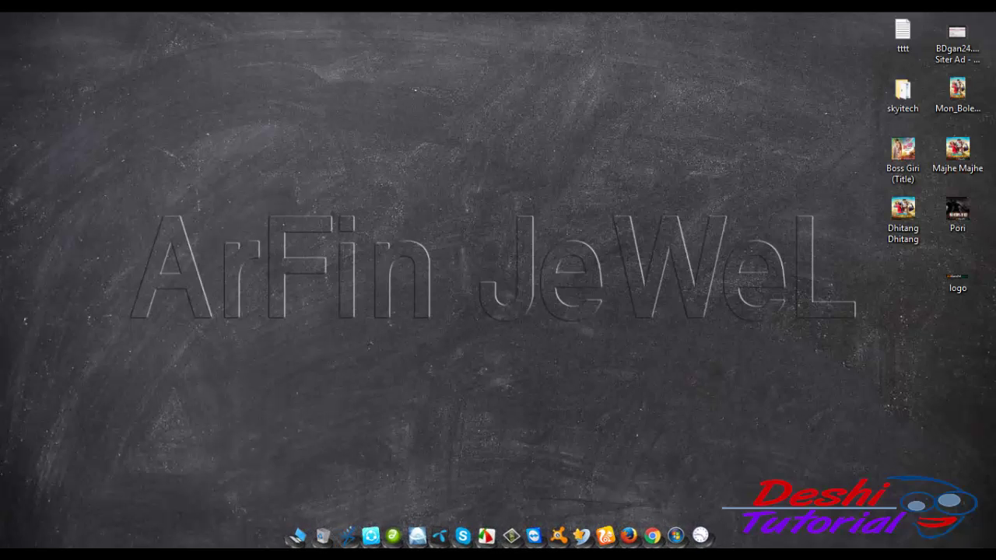
Bring the Firefox cPanel window to the front and scroll through the main page.
mouse_move(552, 7)
click(552, 76)
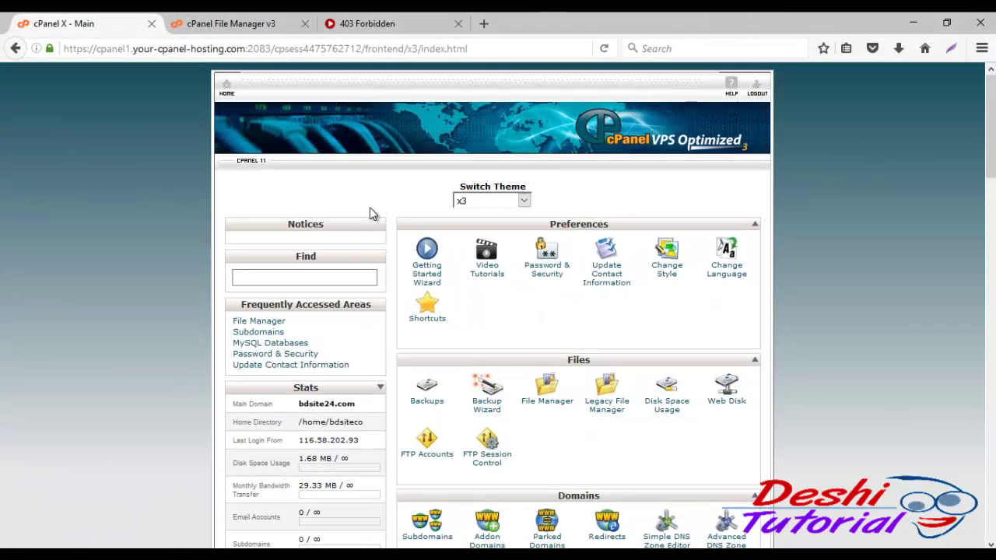
scroll(369, 222, down, 3)
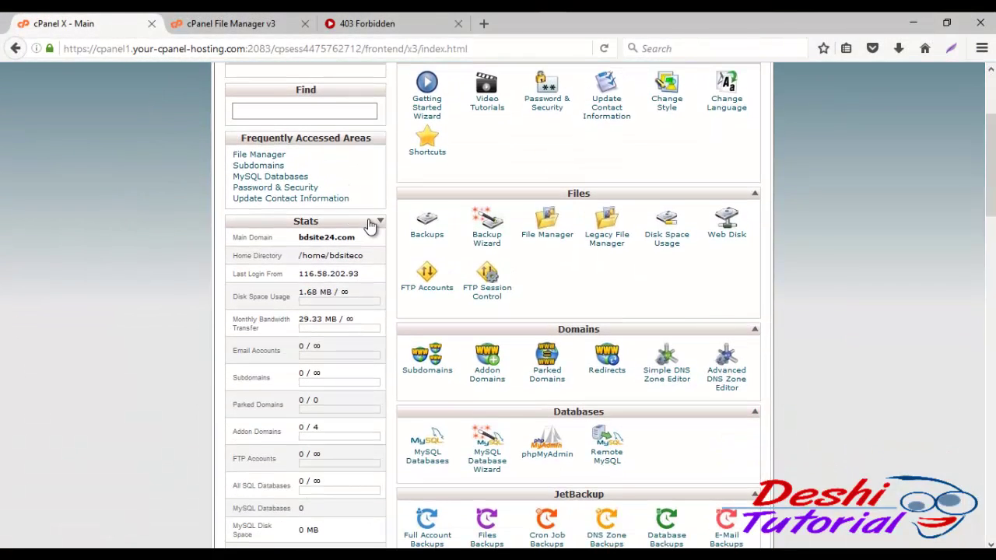
scroll(370, 225, down, 4)
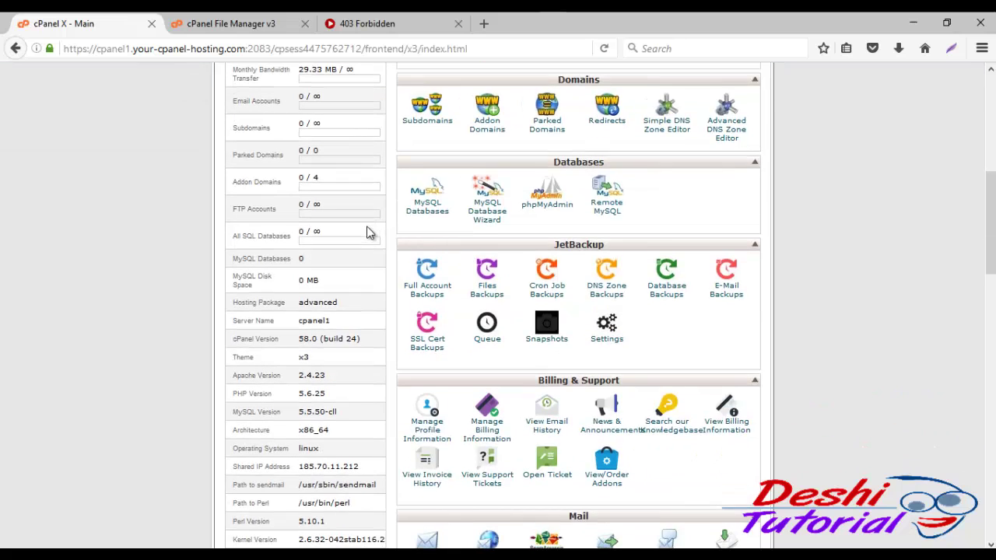
scroll(368, 230, down, 1)
scroll(367, 229, up, 1)
scroll(369, 233, up, 1)
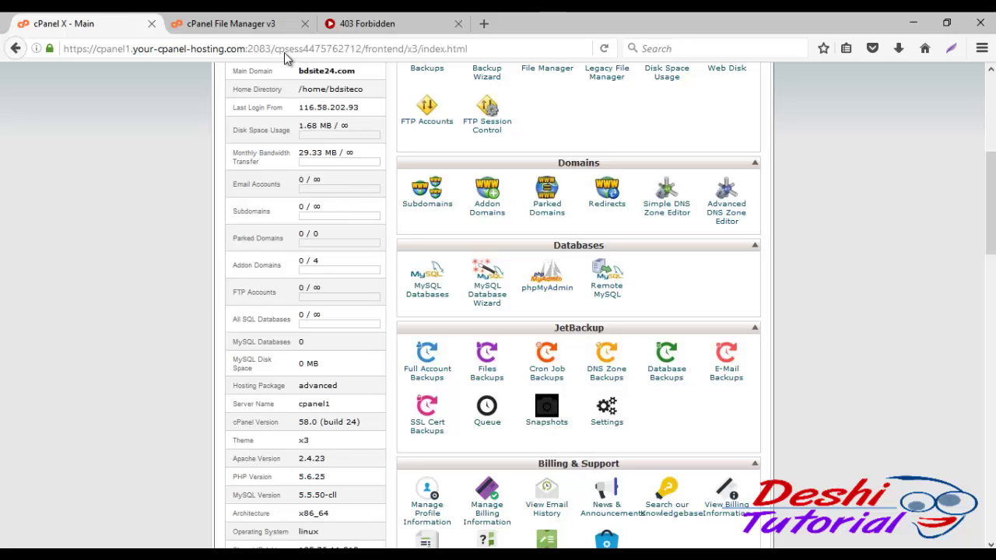
Check BDmusic24 Scrip.zip (614.17 KB) in public_html, then return to the cPanel main page.
click(276, 24)
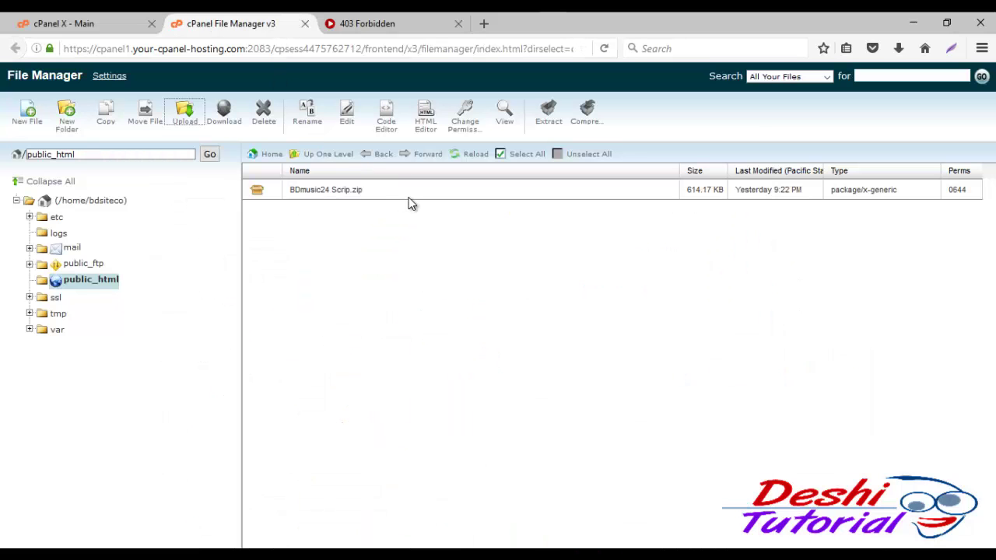
click(122, 26)
click(249, 25)
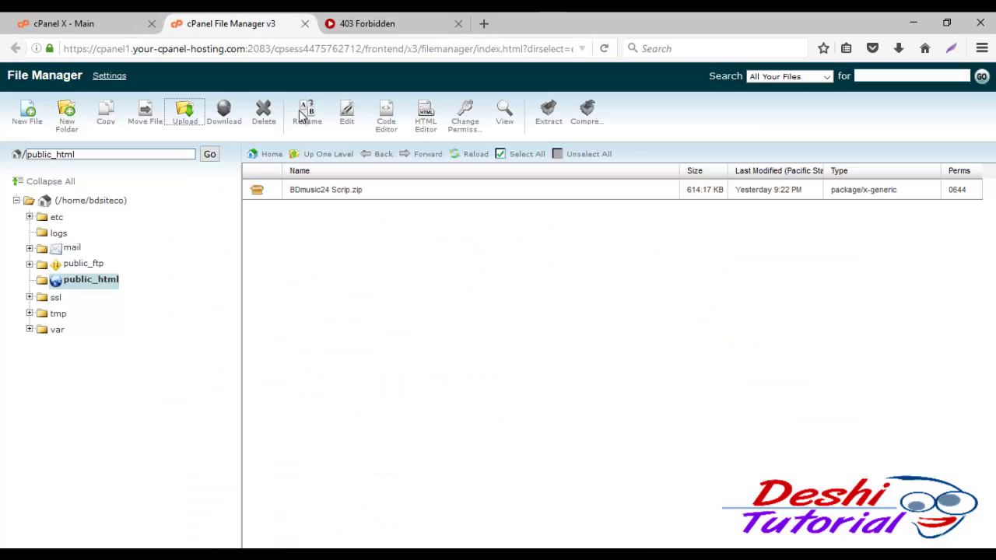
click(333, 182)
click(125, 25)
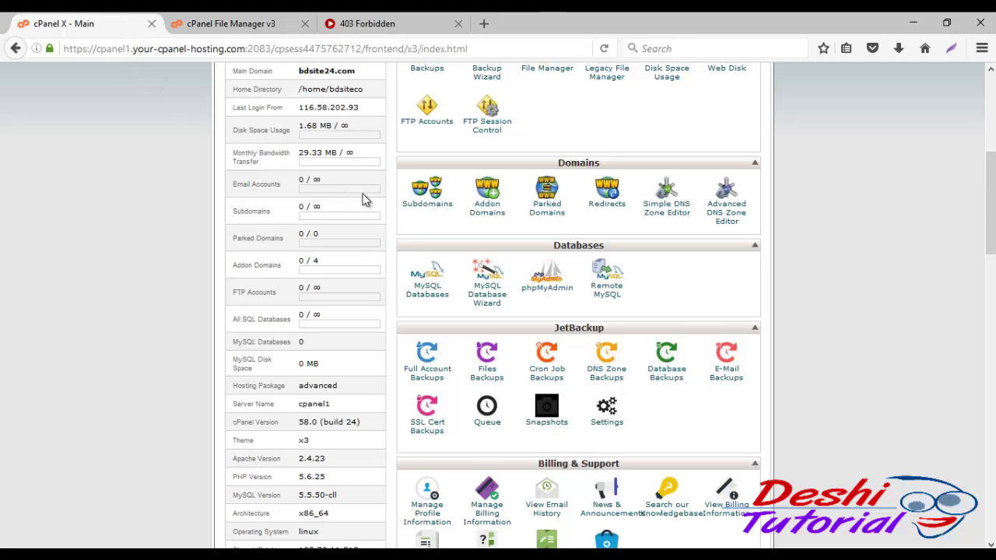
scroll(366, 204, down, 4)
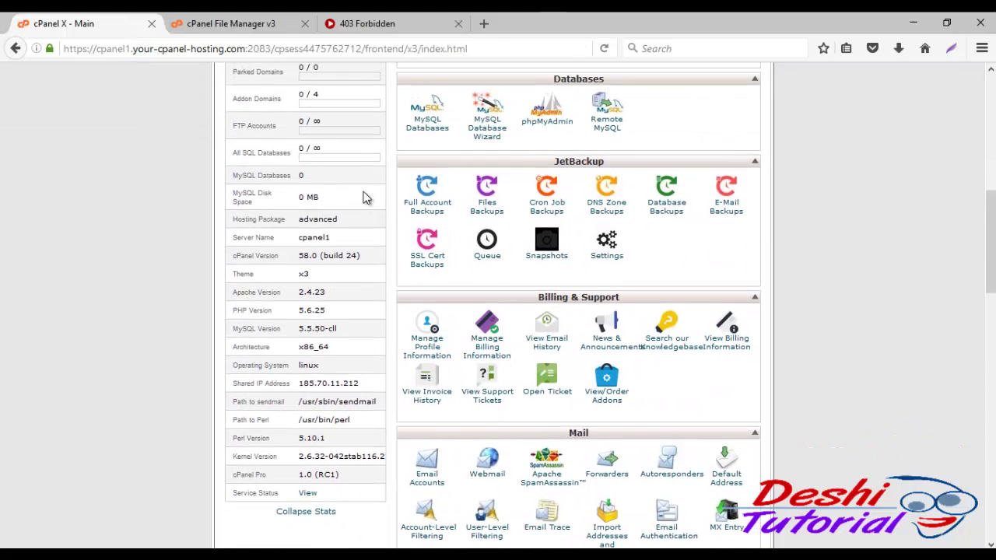
scroll(366, 197, up, 2)
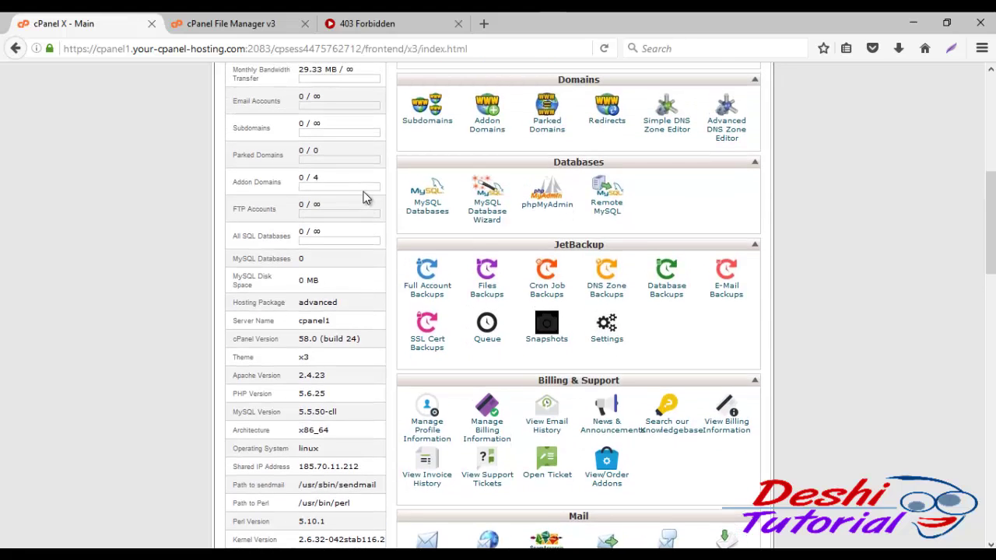
In MySQL Databases, create the new database mp3, which becomes bdsiteco_mp3.
click(430, 204)
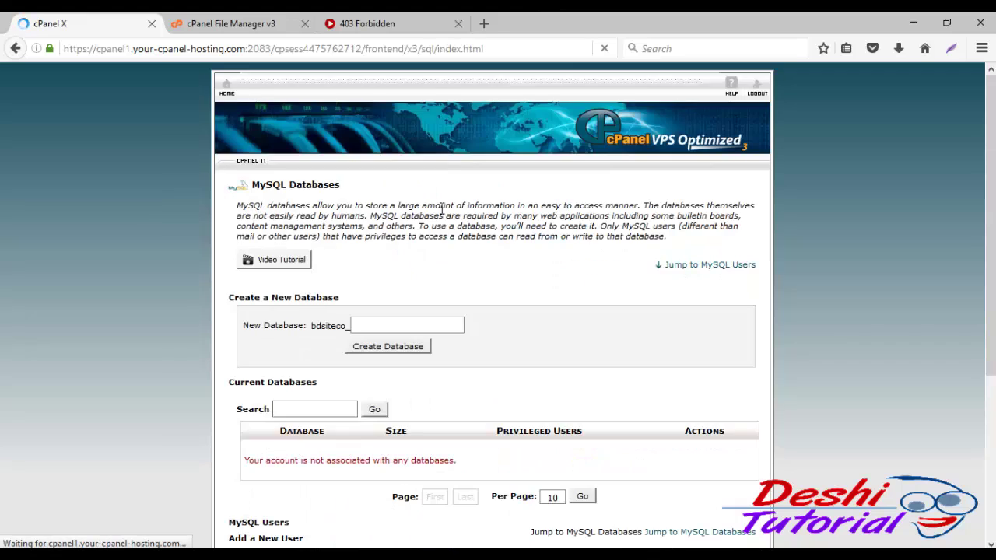
scroll(441, 216, down, 3)
click(408, 159)
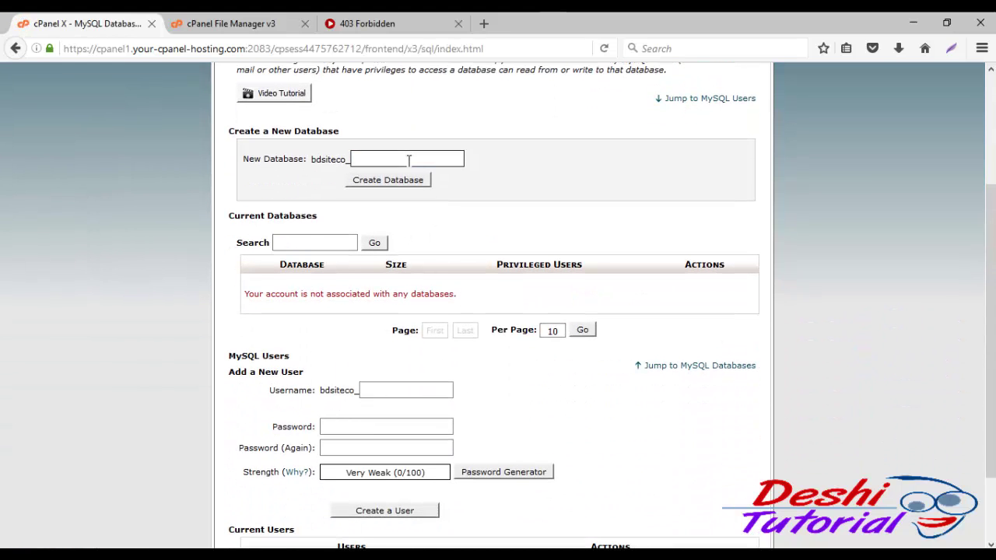
text(mpe)
click(393, 186)
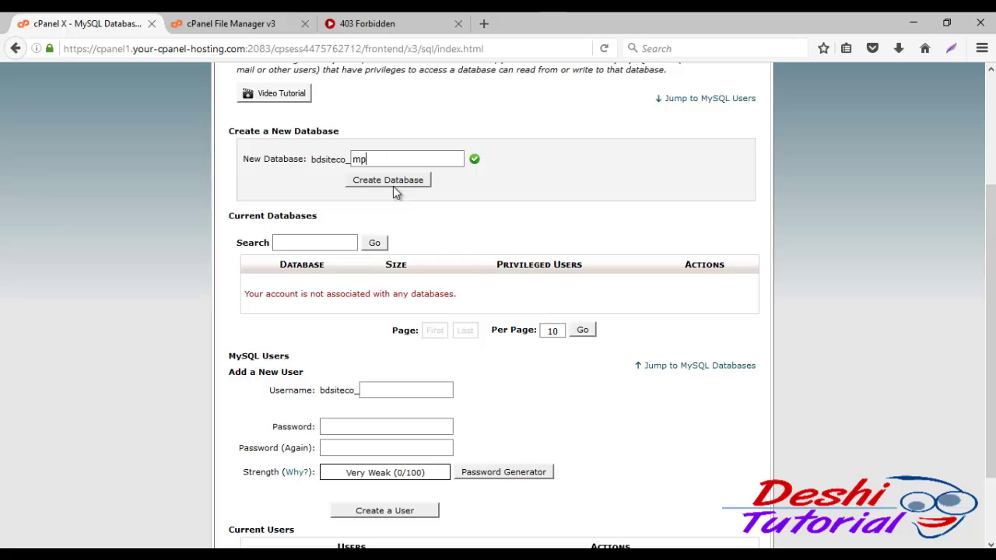
click(393, 185)
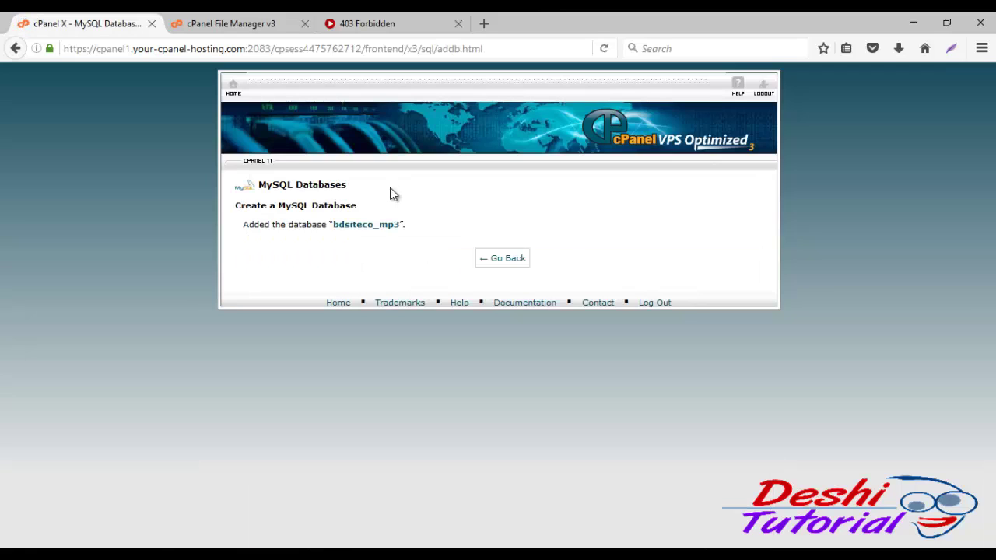
click(496, 260)
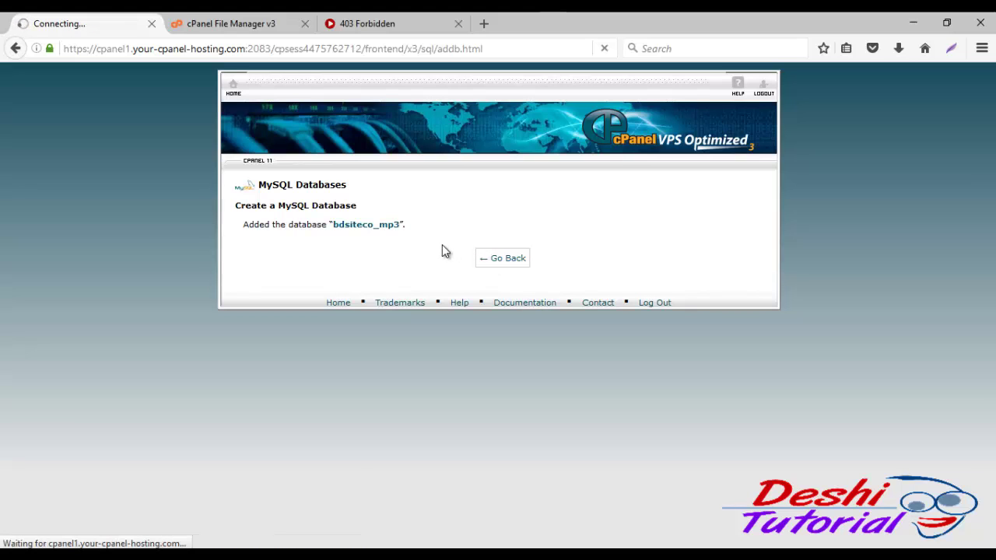
scroll(444, 247, down, 8)
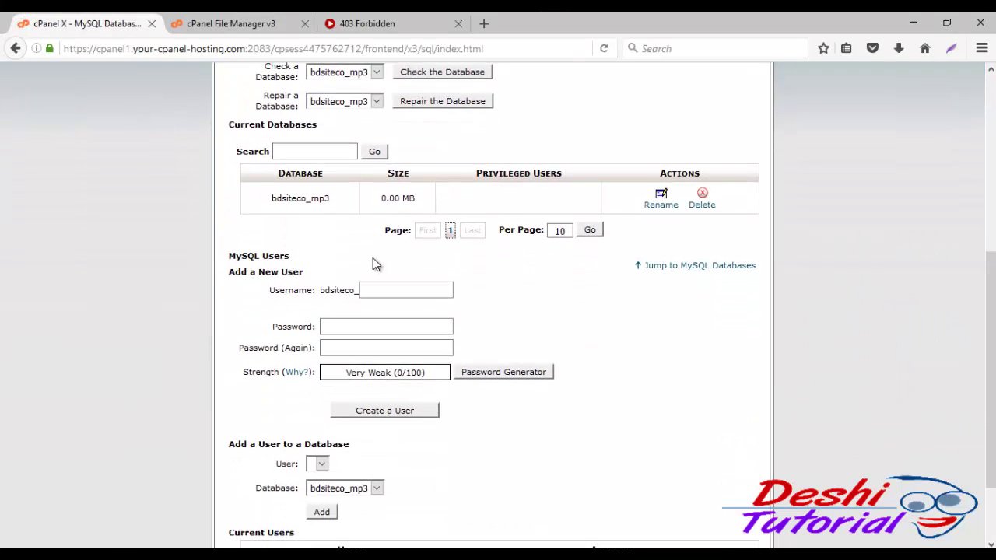
Enter mp3 as the new MySQL user's username.
scroll(373, 258, down, 3)
click(405, 194)
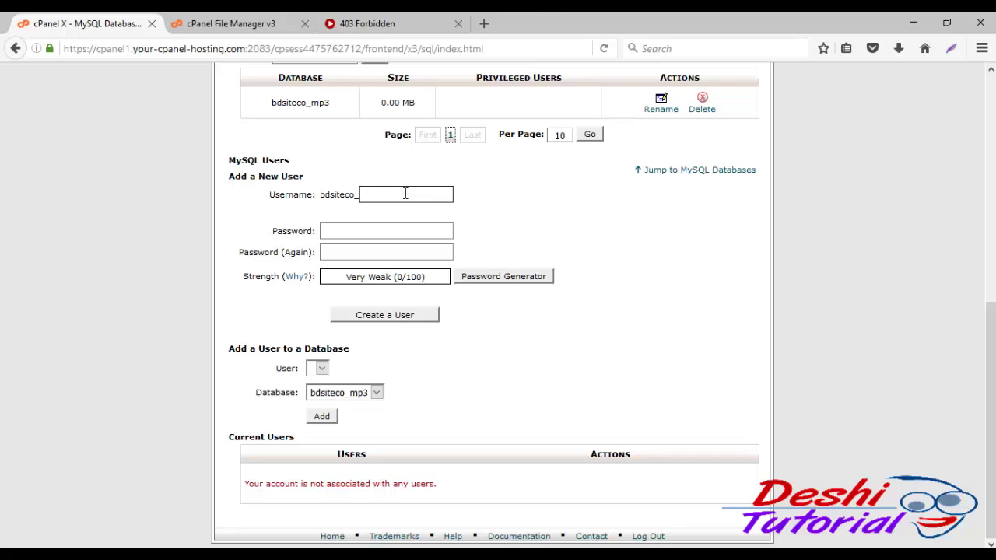
text(mp3)
click(348, 227)
Write a password in a blank Notepad note and copy it.
click(504, 8)
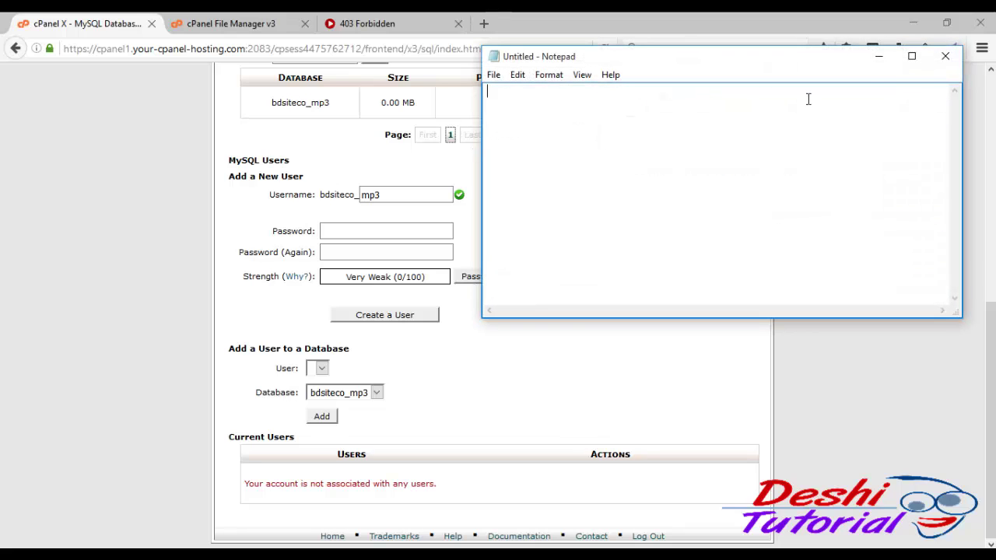
key(ctrl+a)
right_click(520, 91)
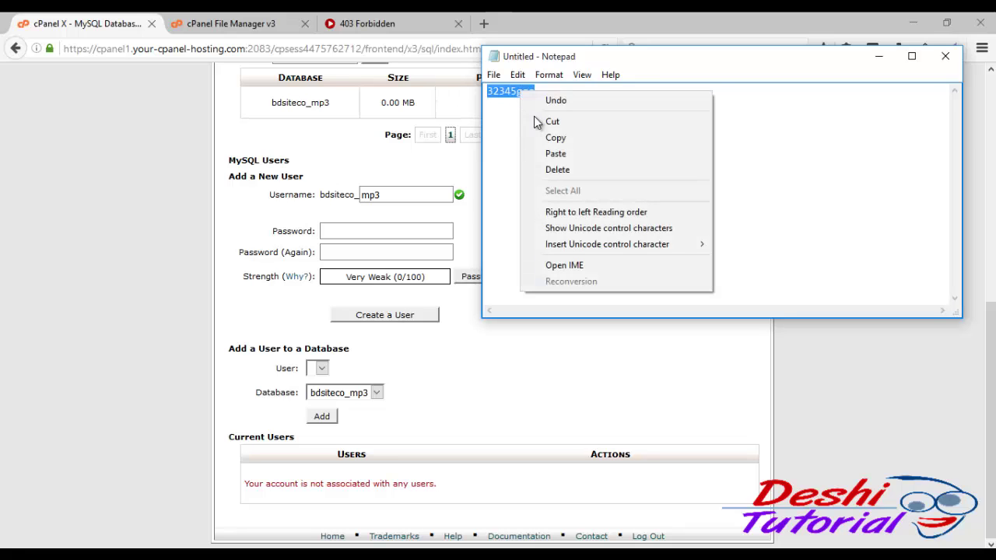
click(553, 134)
Paste the password into both the Password and password confirmation fields.
right_click(380, 227)
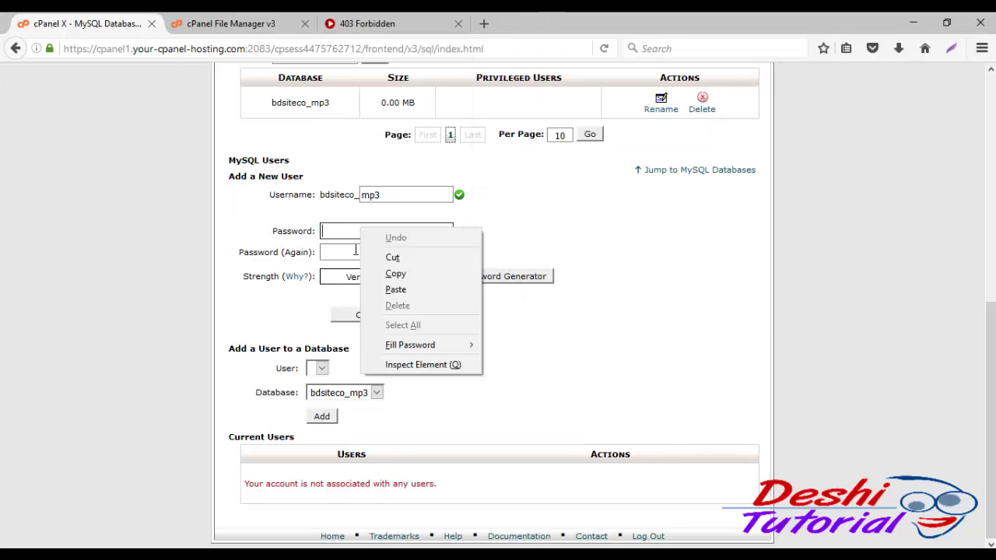
click(396, 288)
click(367, 247)
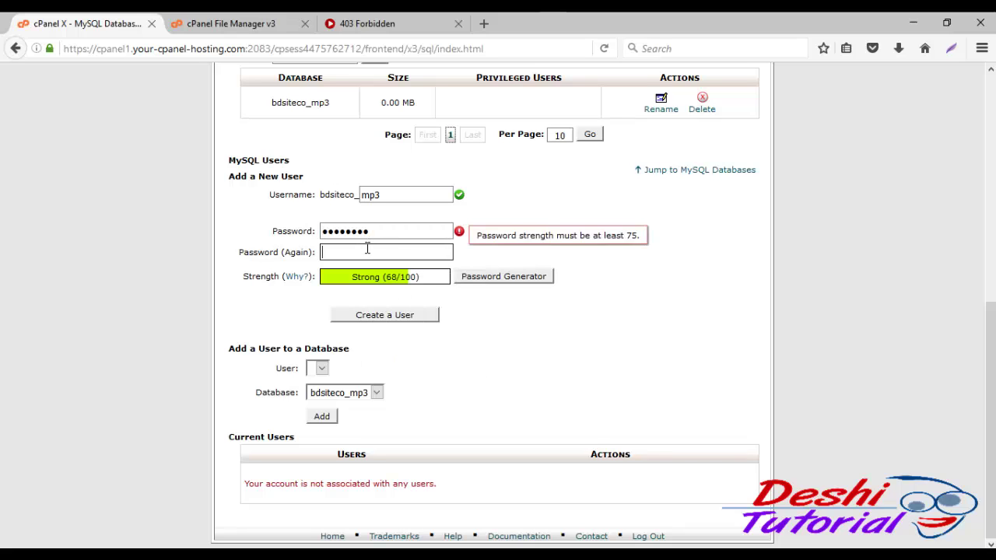
click(382, 234)
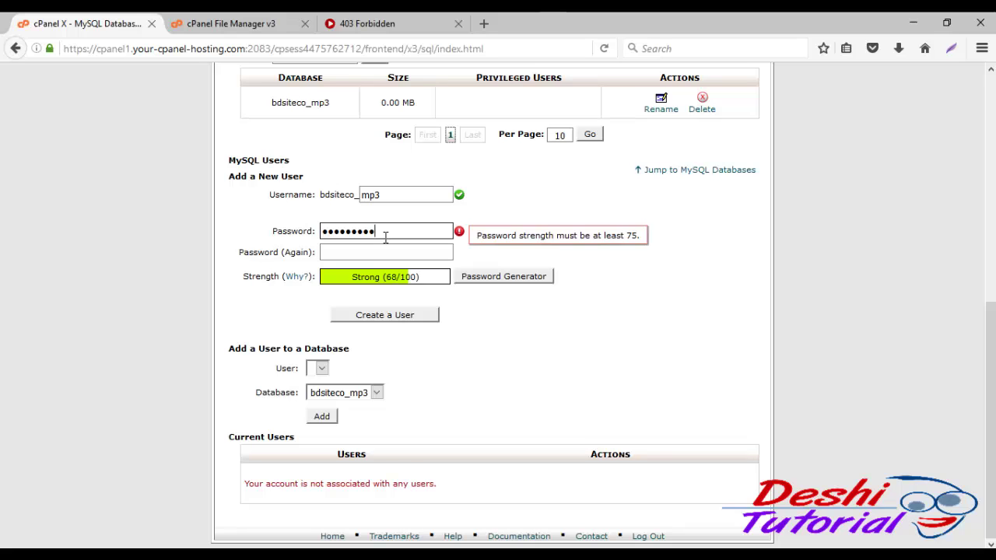
text(1)
right_click(366, 252)
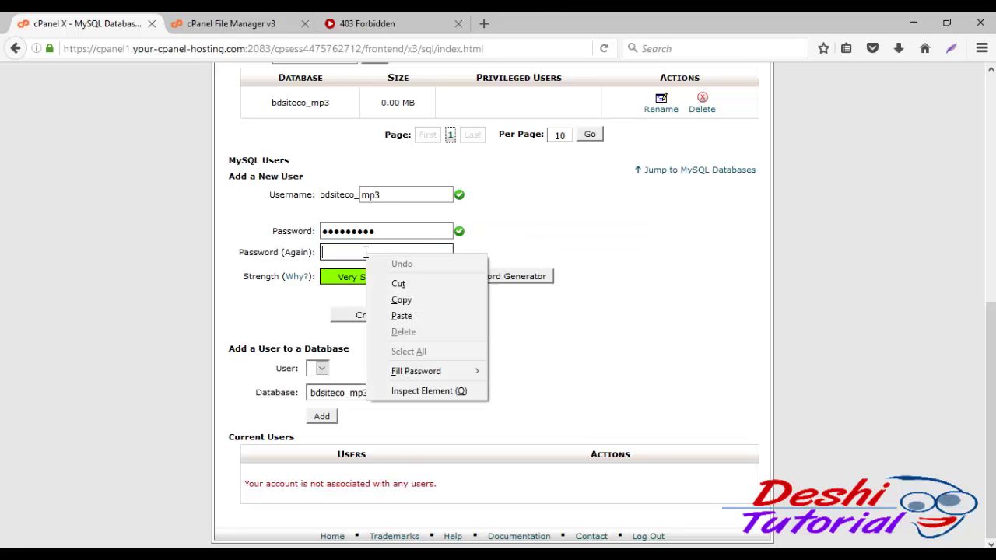
click(399, 315)
text(1)
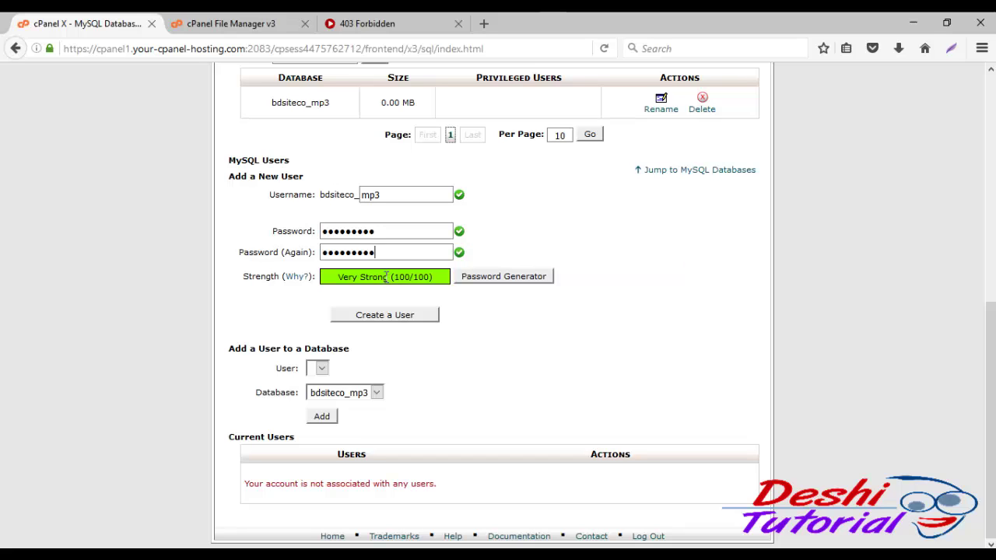
Create the MySQL user bdsiteco_mp3 and let the browser remember the login.
key(alt+Tab)
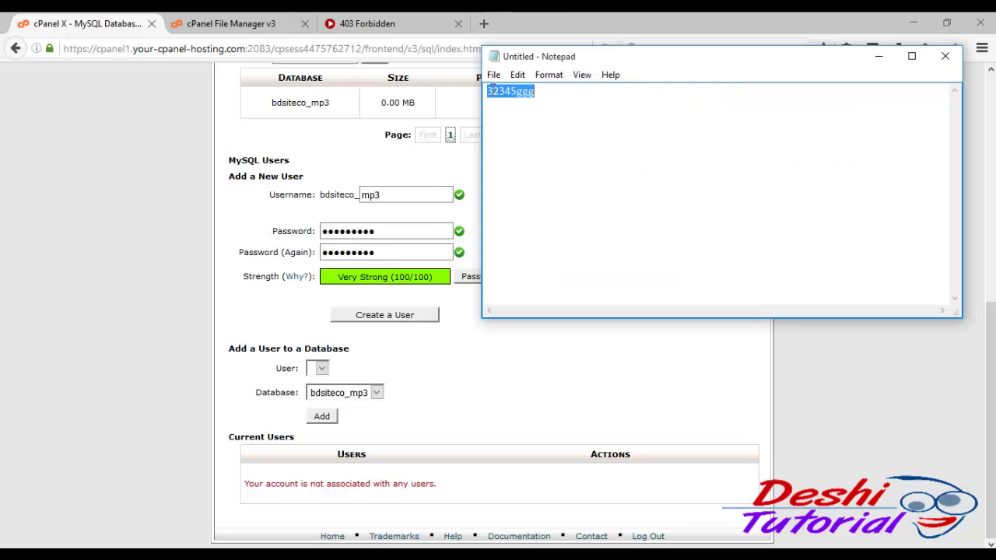
click(543, 99)
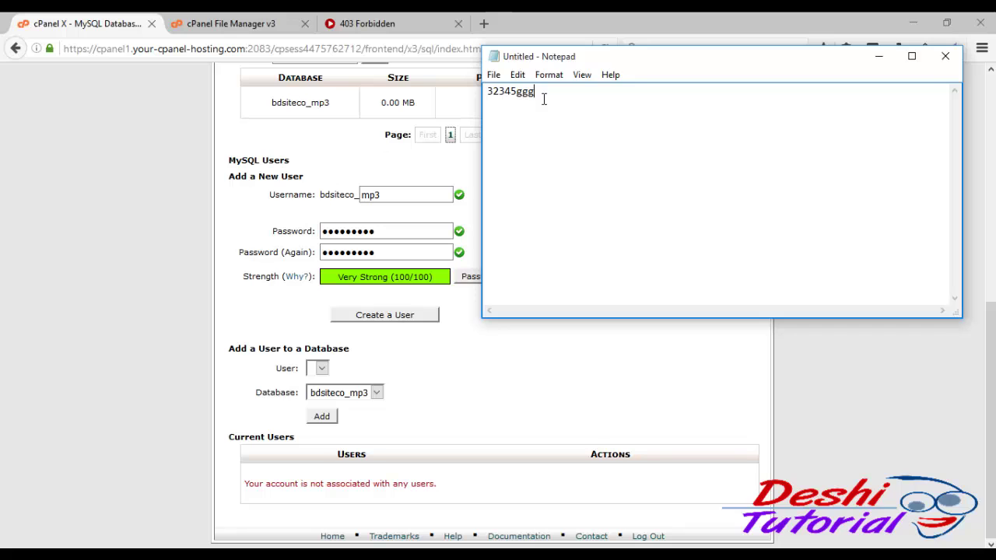
click(357, 166)
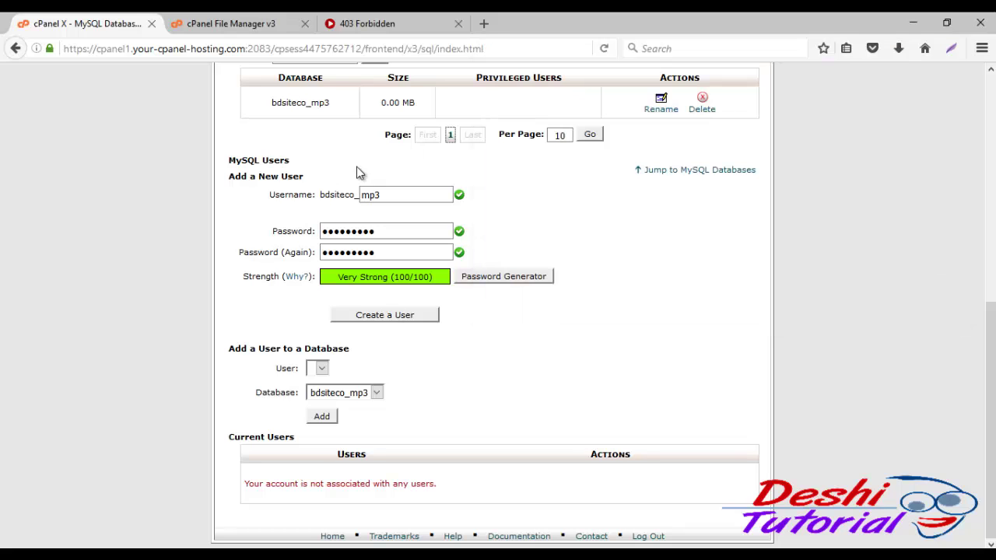
click(373, 315)
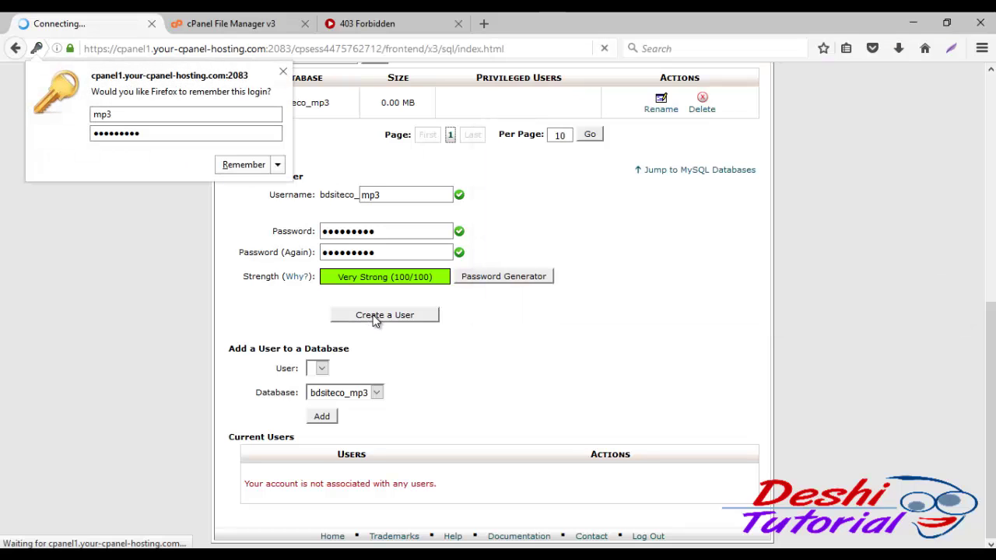
click(241, 166)
click(520, 235)
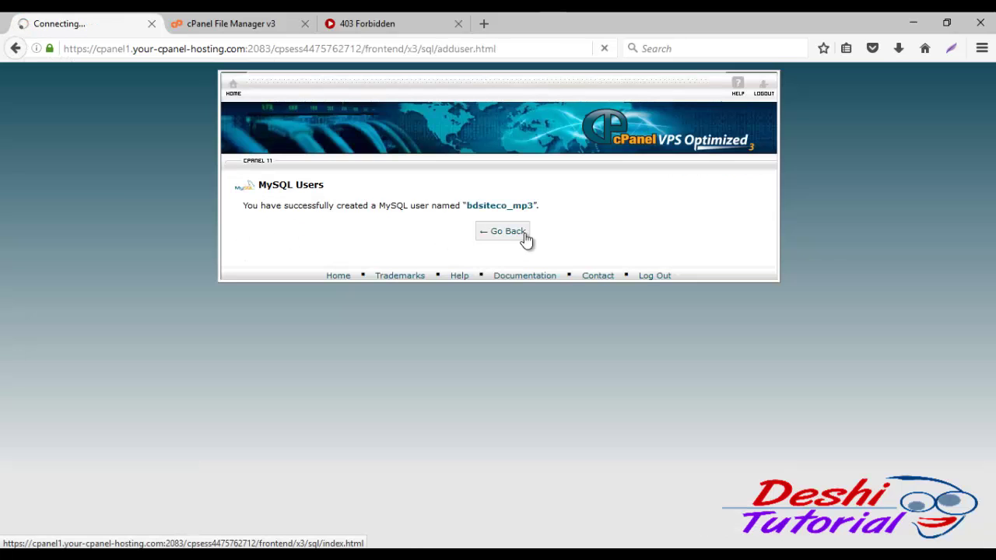
Add user bdsiteco_mp3 to database bdsiteco_mp3 with ALL PRIVILEGES.
scroll(425, 298, down, 8)
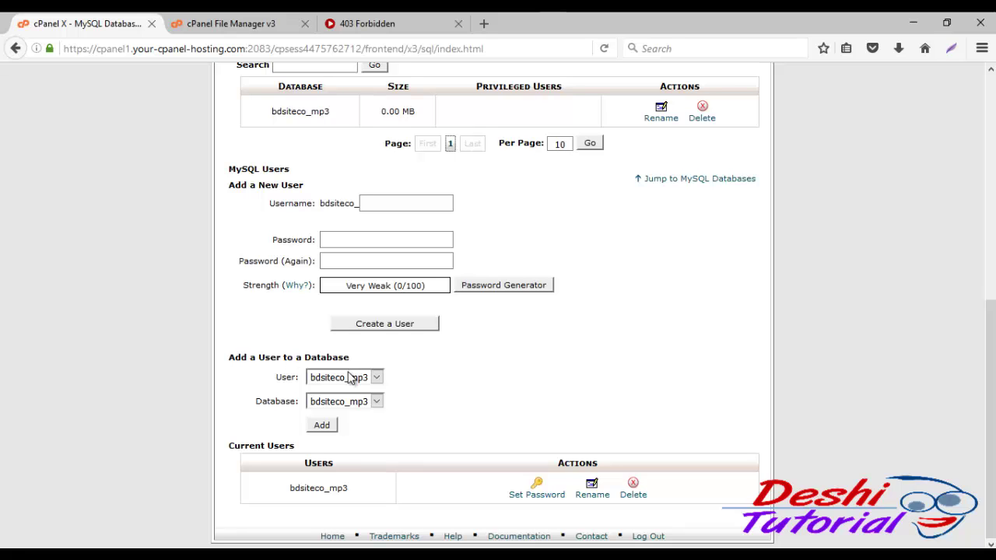
click(322, 425)
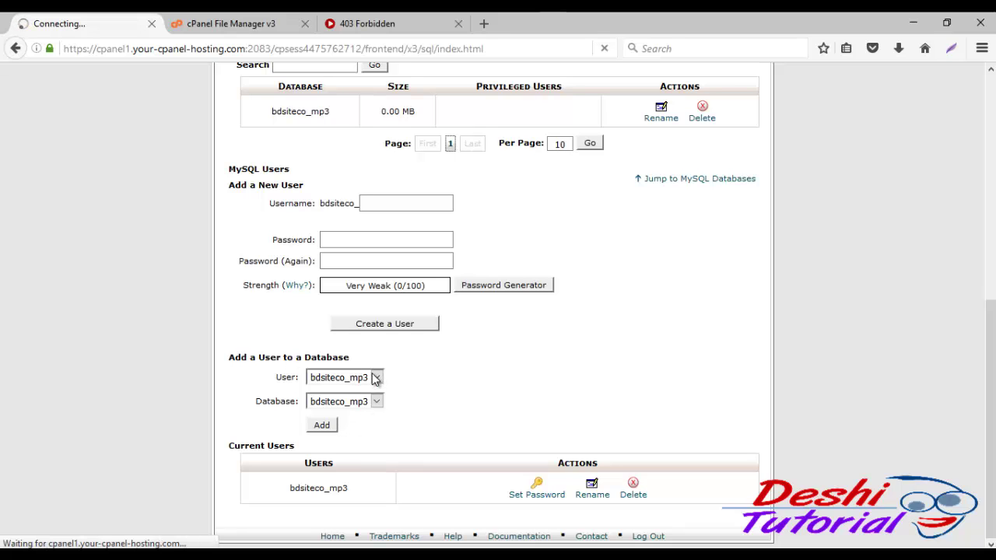
scroll(368, 242, down, 2)
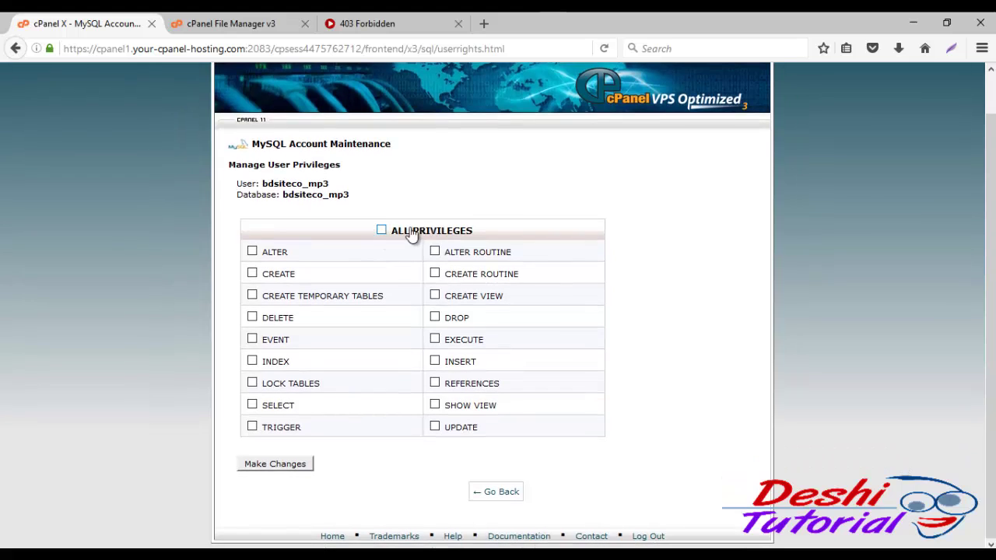
click(413, 234)
click(286, 466)
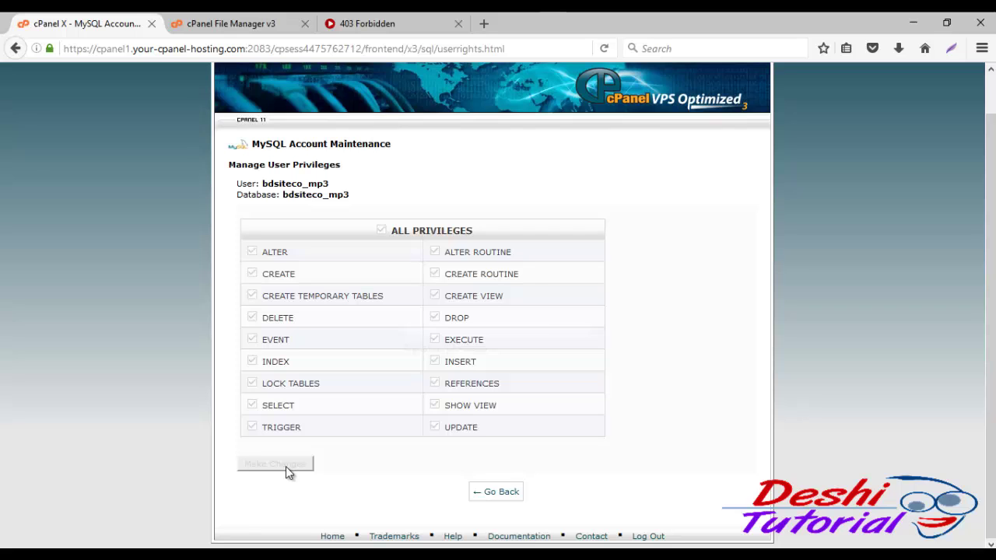
Copy the User and Database name lines from the confirmation message.
drag(352, 197, 234, 182)
key(ctrl+c)
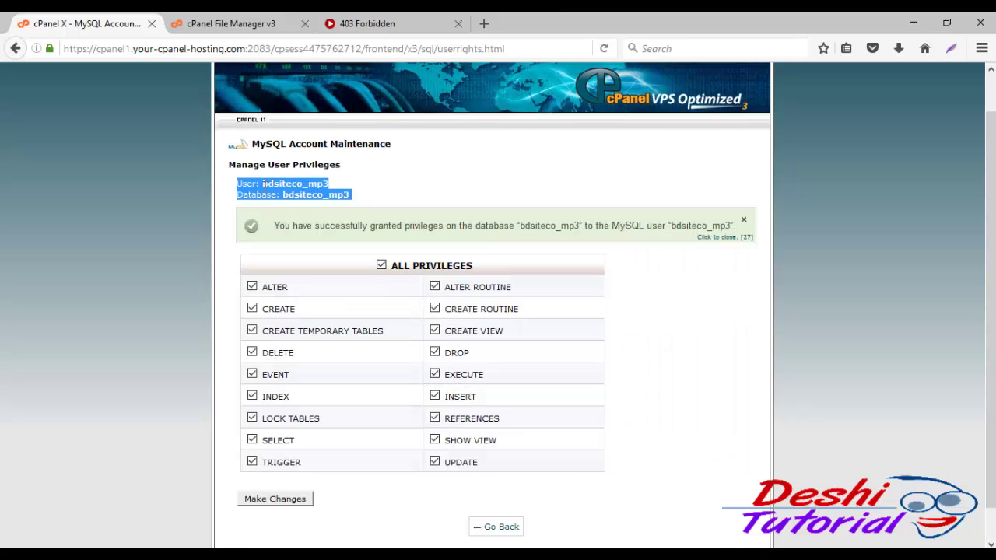
right_click(277, 189)
click(312, 201)
key(alt+Tab)
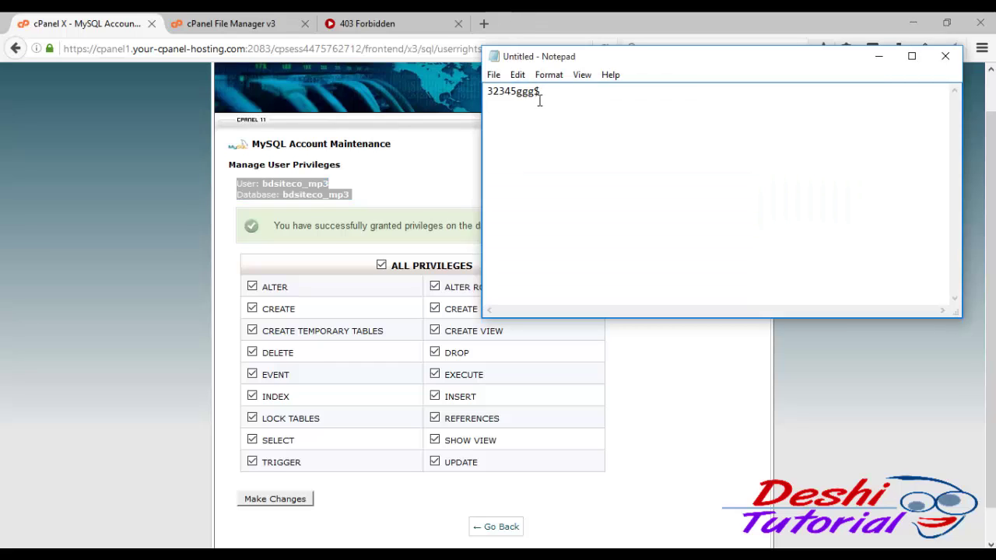
Paste the database user and database names at the top of the Notepad note.
key(Return)
key(Return)
key(Return)
click(504, 94)
right_click(501, 94)
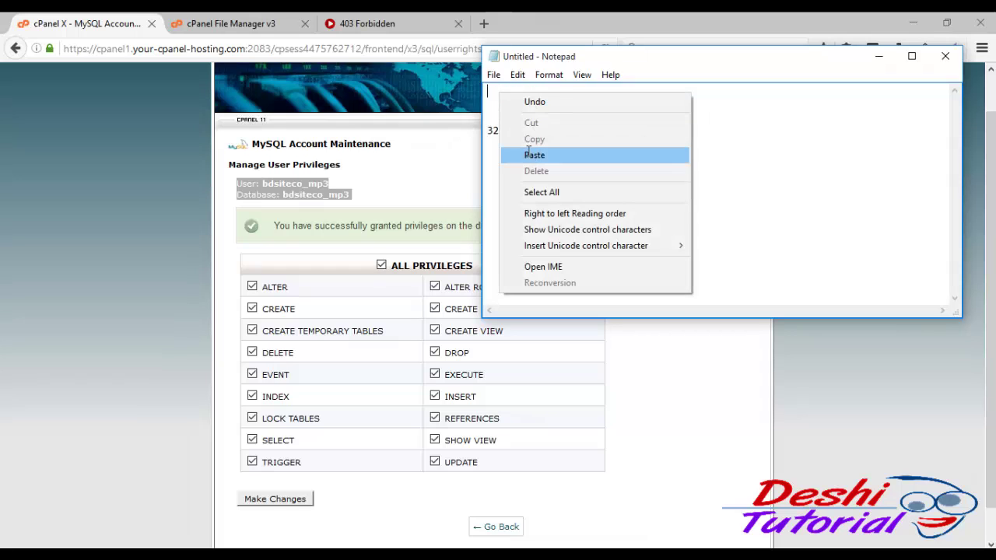
click(518, 154)
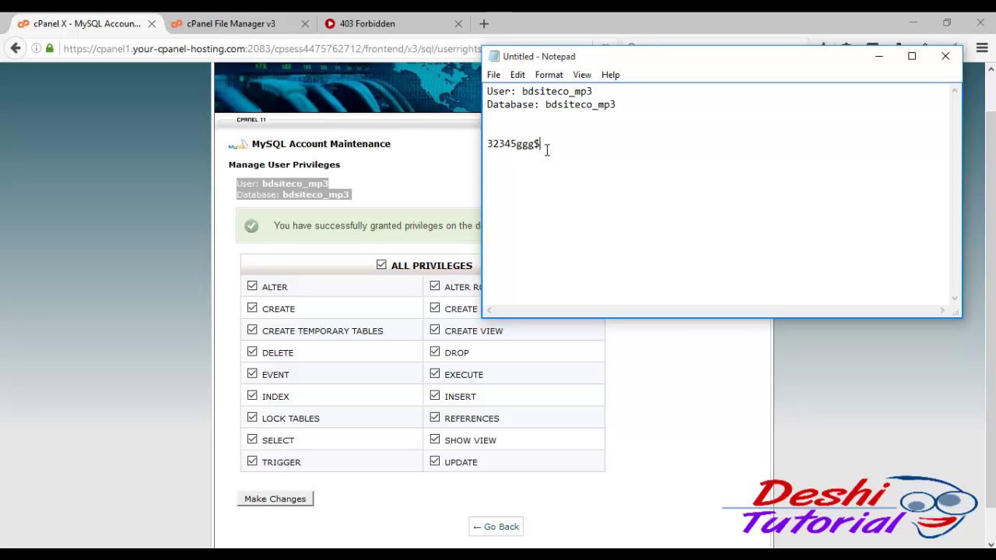
drag(547, 151, 487, 145)
click(393, 137)
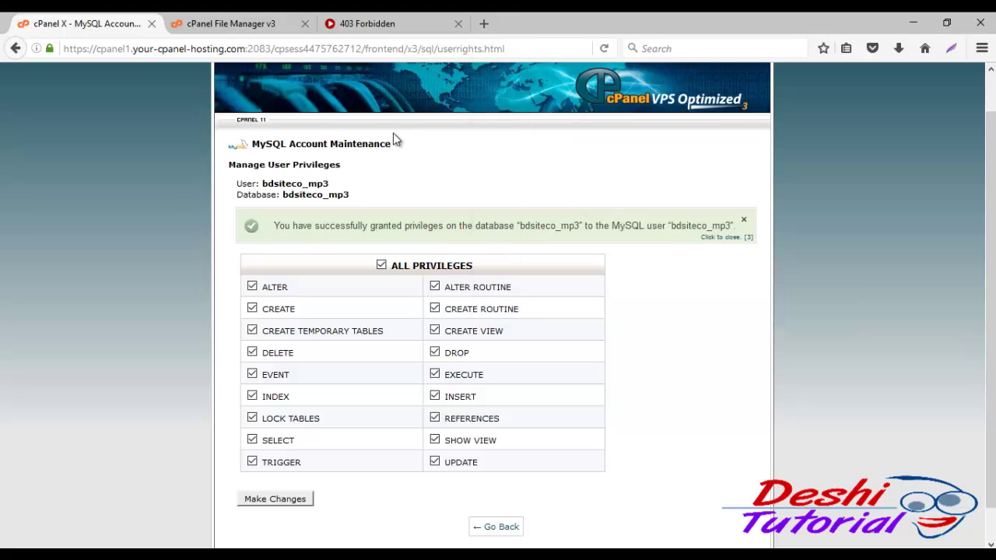
scroll(218, 95, up, 1)
Open File Manager on the bdsite24.com Document Root (public_html).
click(219, 91)
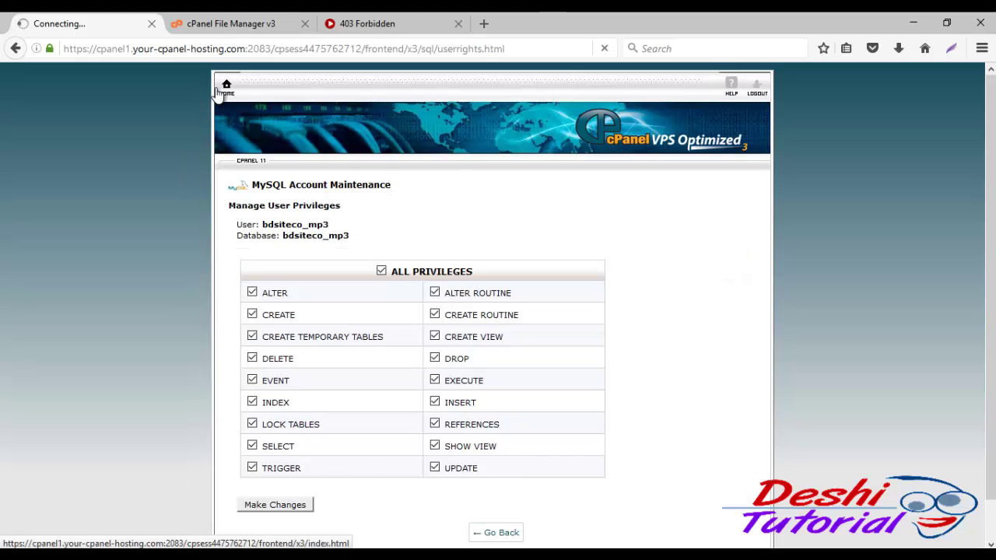
scroll(611, 267, down, 2)
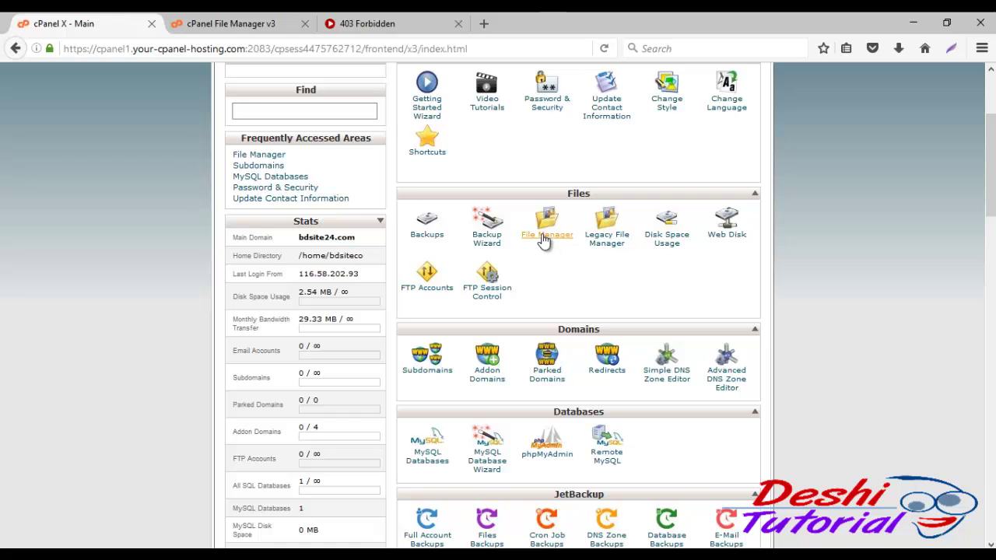
click(541, 236)
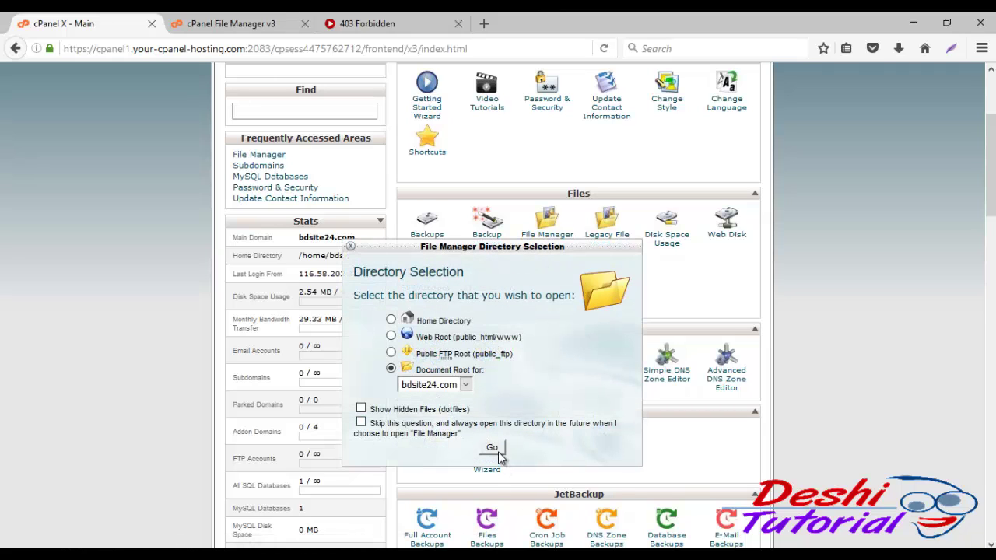
click(491, 448)
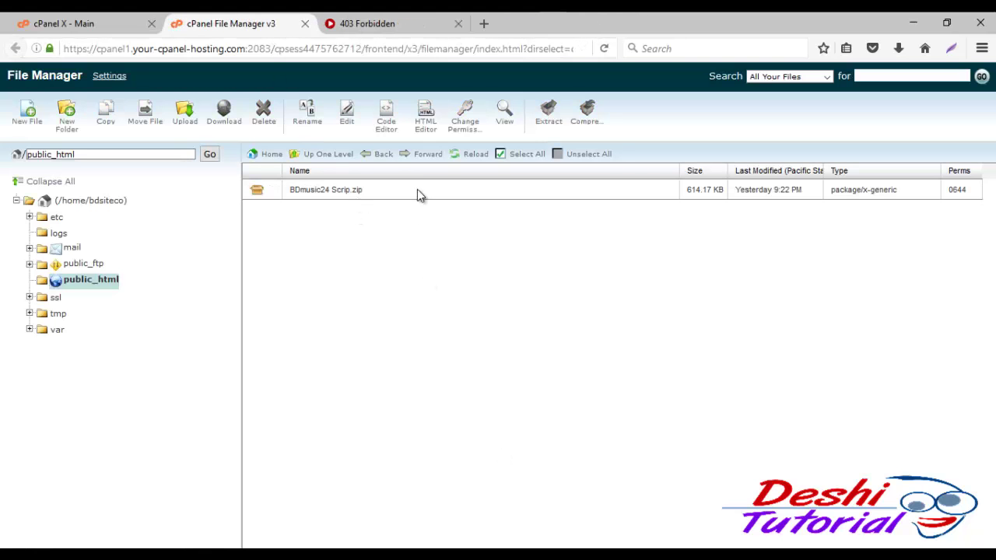
Extract BDmusic24 Scrip.zip into /public_html, closing a stray Upload tab along the way.
click(404, 193)
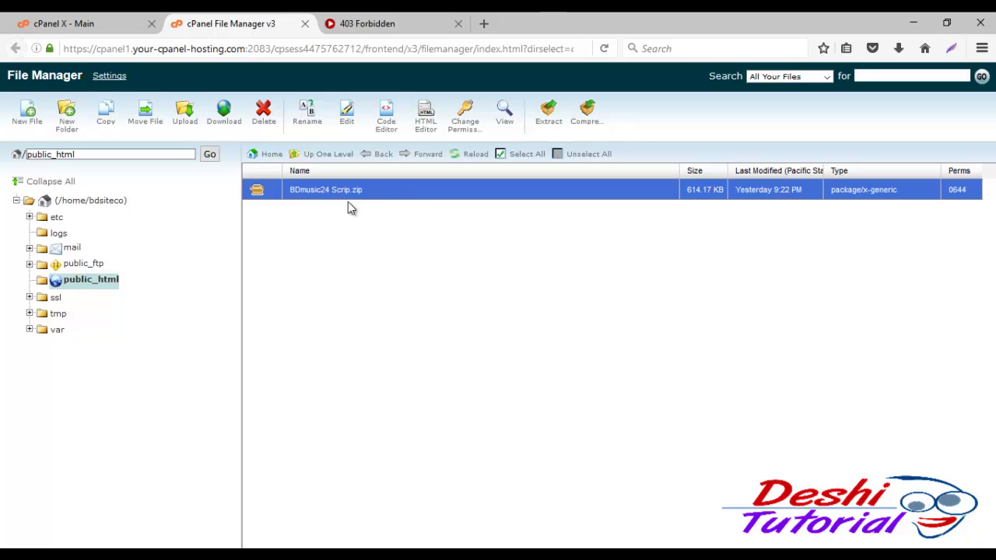
click(192, 121)
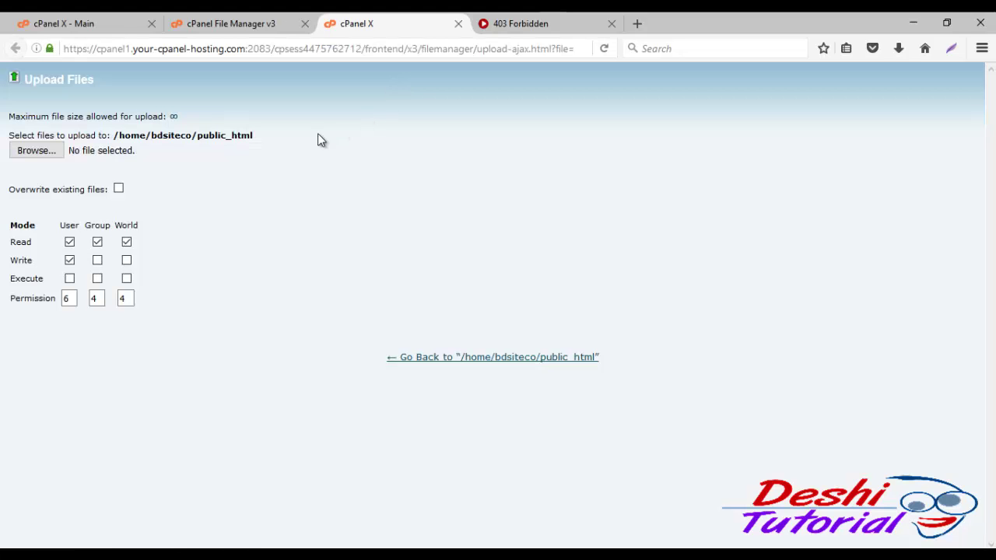
click(49, 152)
click(414, 334)
key(ctrl+w)
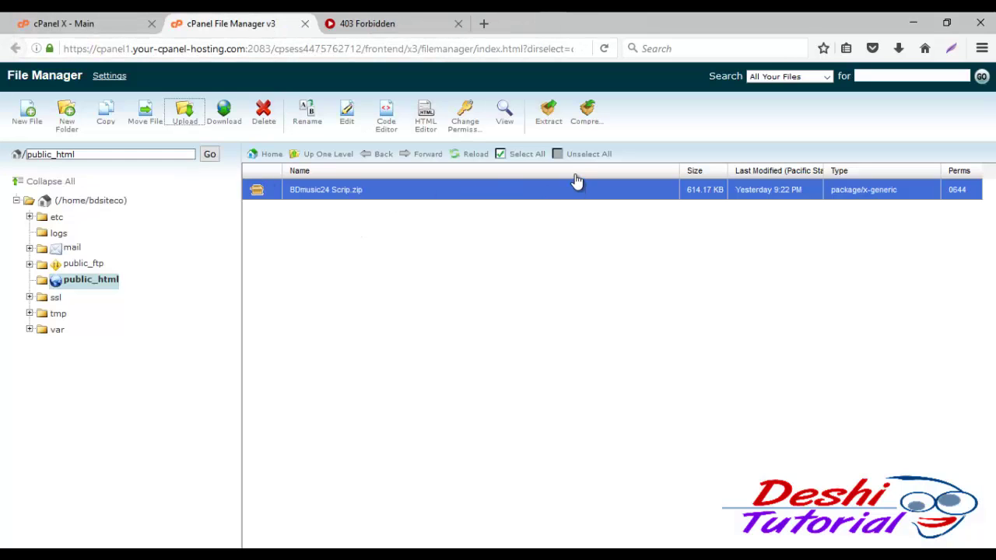
click(548, 124)
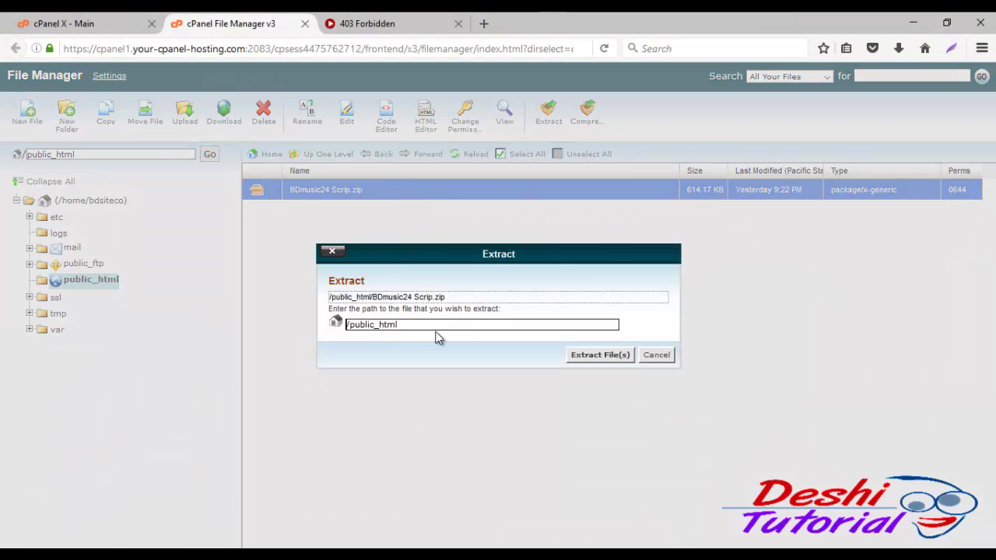
click(592, 356)
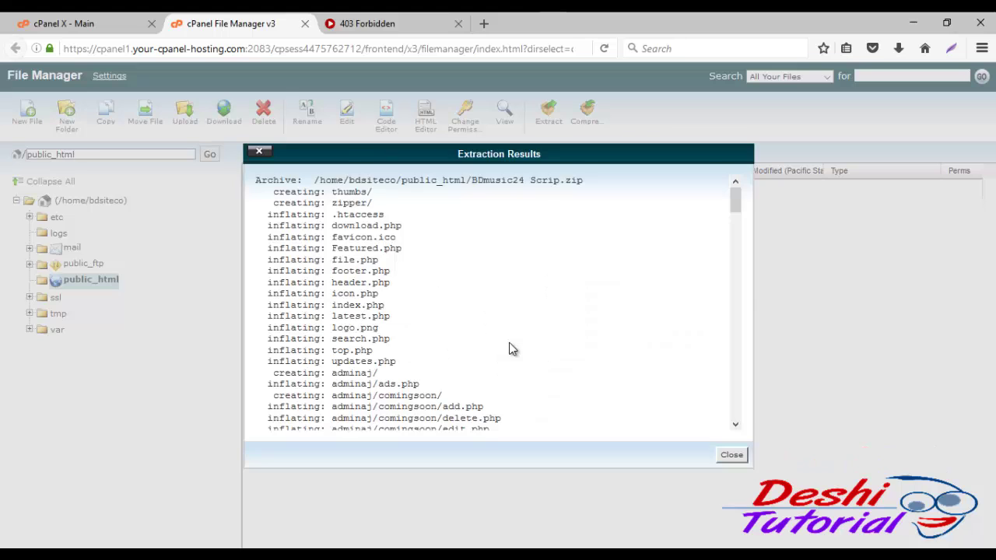
Close the extraction results and delete BDmusic24 Scrip.zip from public_html.
click(732, 455)
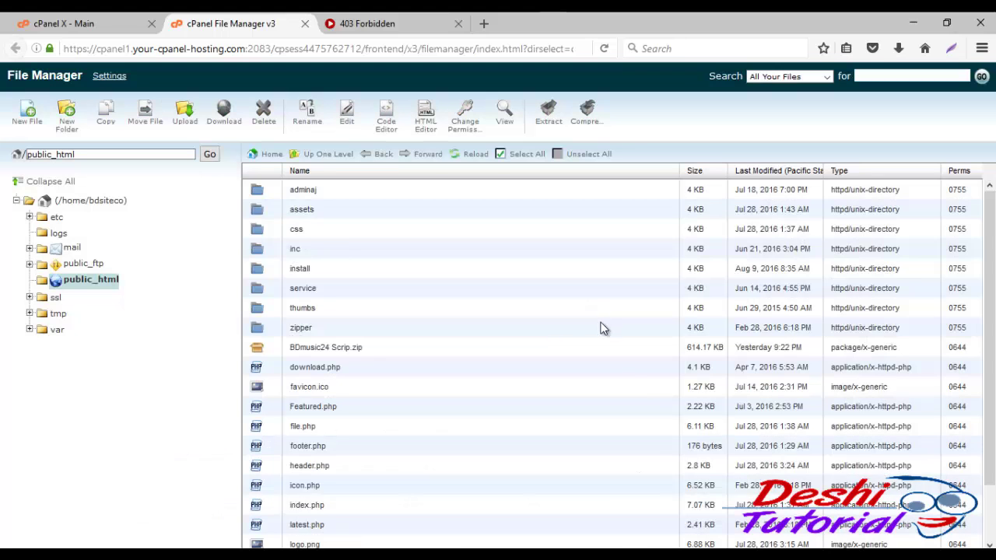
scroll(545, 327, down, 2)
click(389, 293)
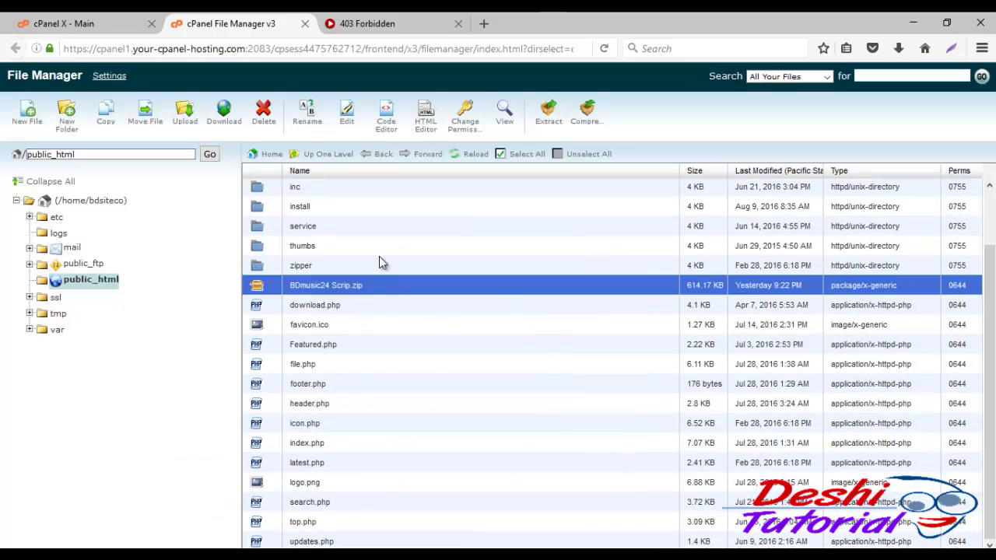
click(268, 120)
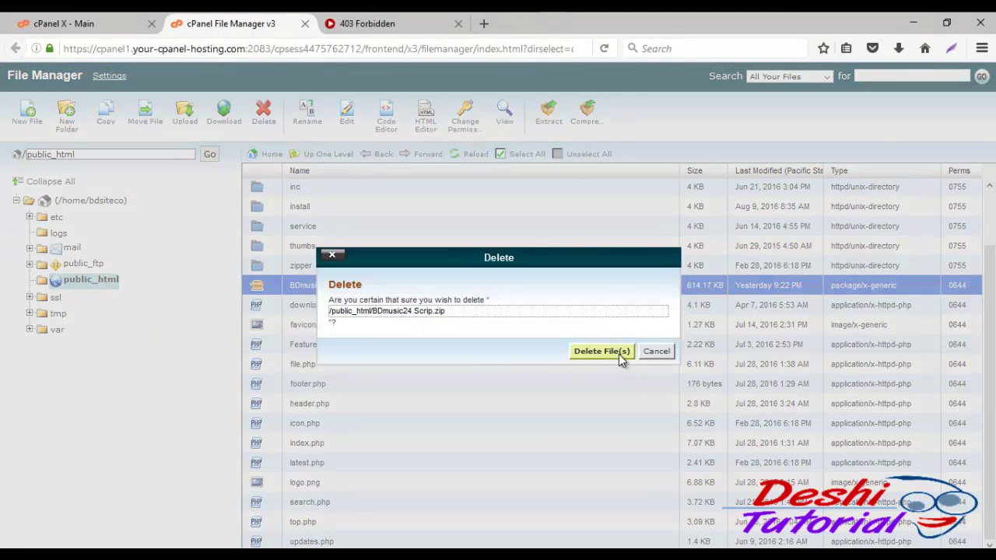
click(601, 351)
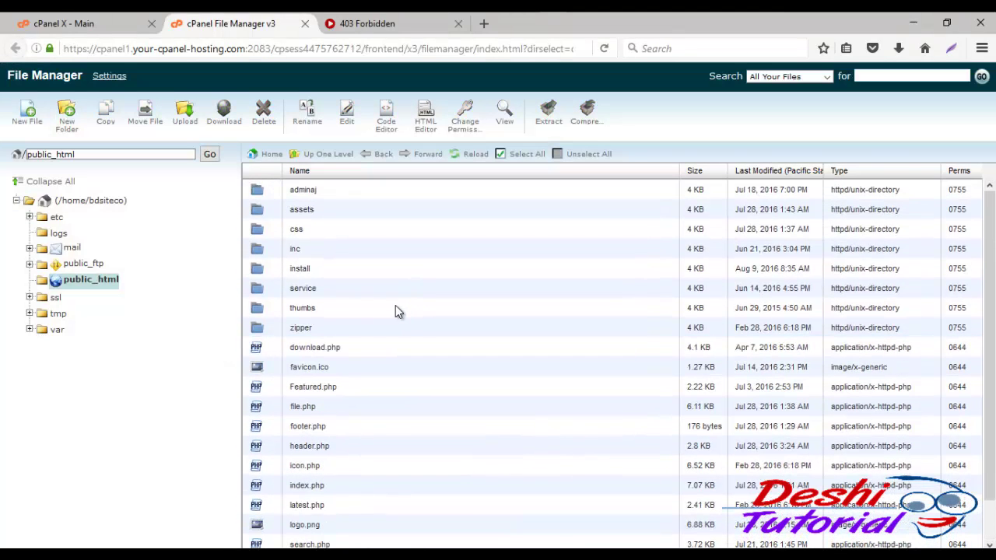
Open Rename for the adminaj folder, cancel it, and select the install folder.
right_click(334, 189)
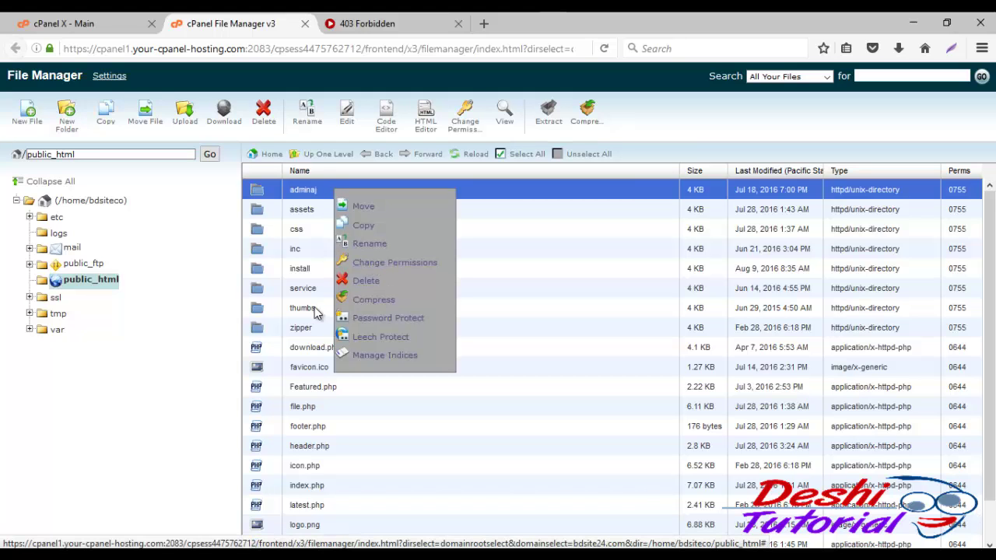
click(366, 246)
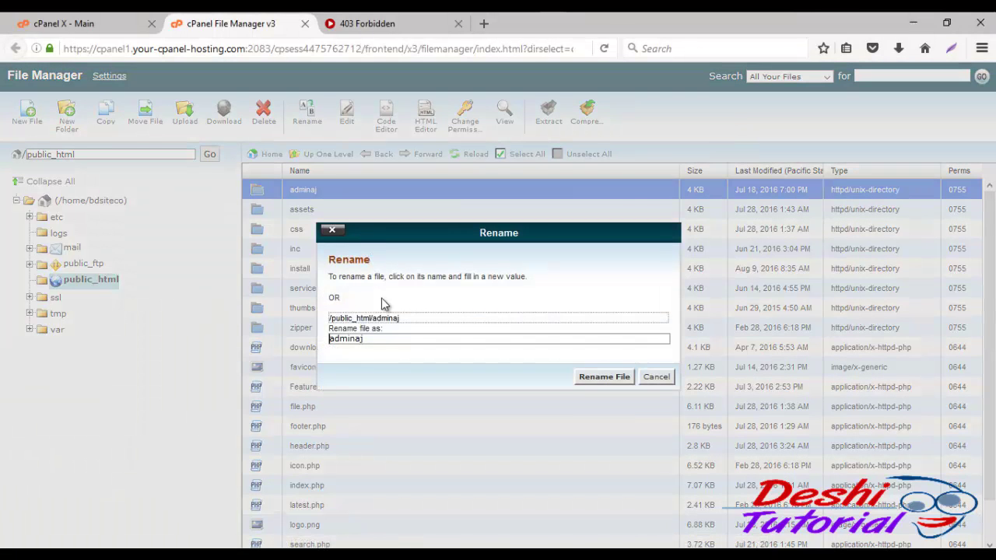
click(390, 338)
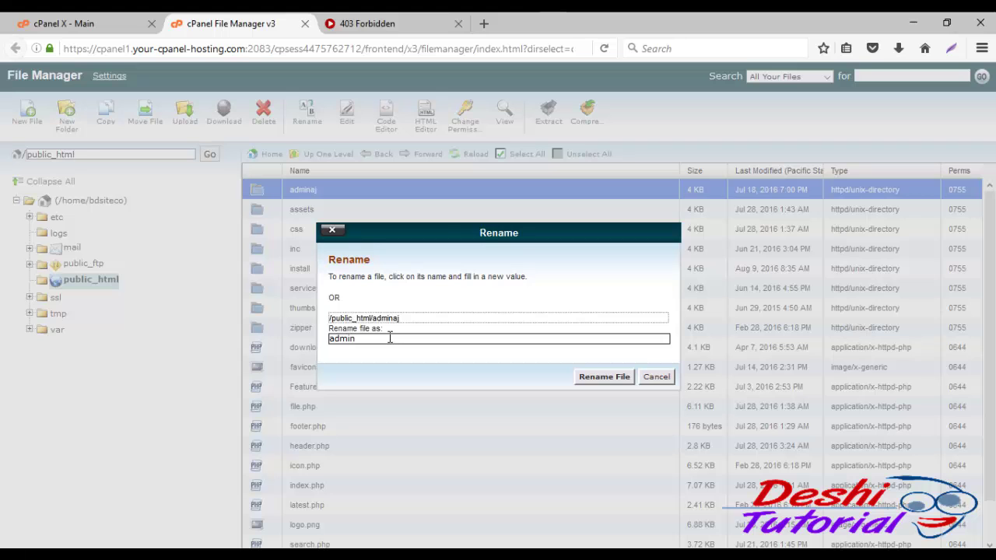
click(657, 377)
scroll(523, 366, down, 1)
click(335, 265)
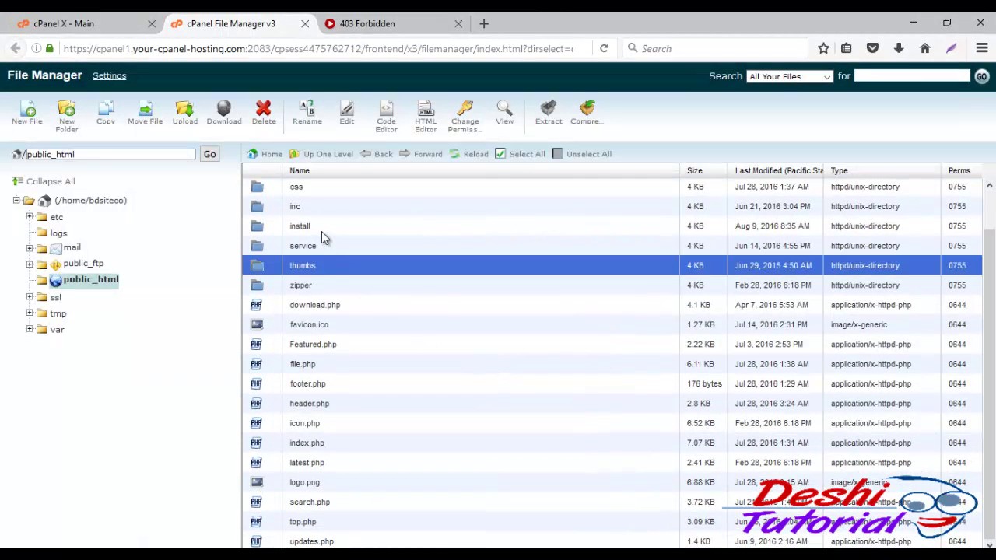
click(322, 232)
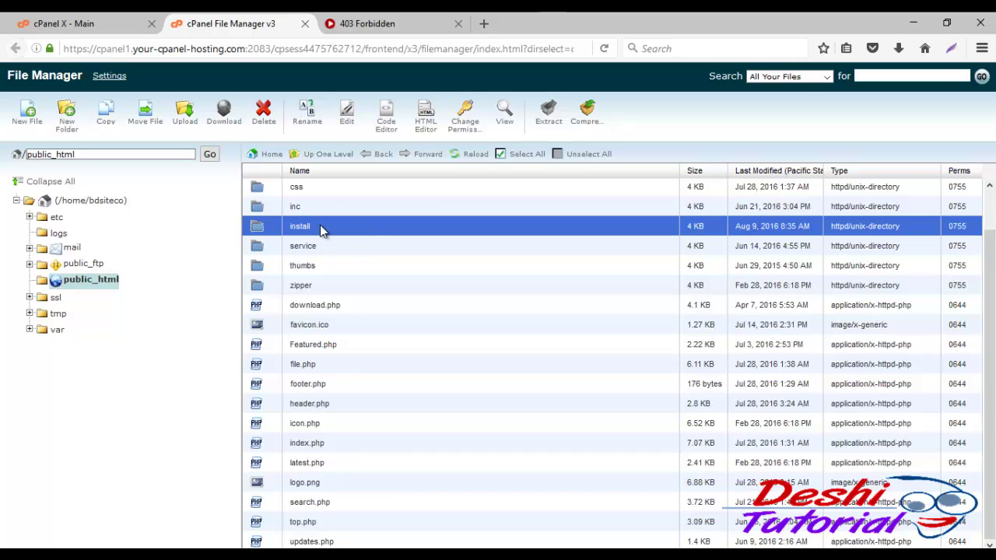
Reload bdsite24.com in its own tab, which shows 403 Forbidden.
click(401, 32)
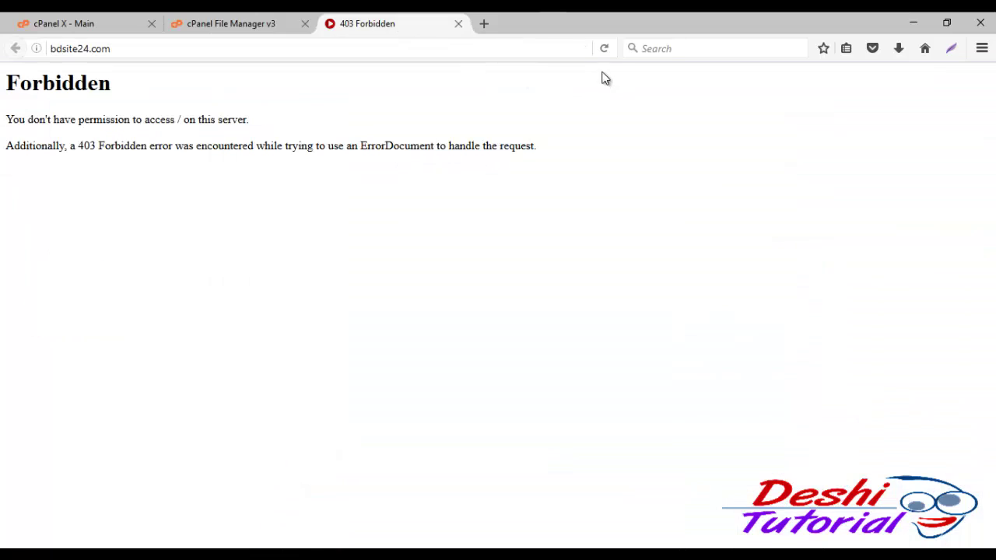
click(604, 49)
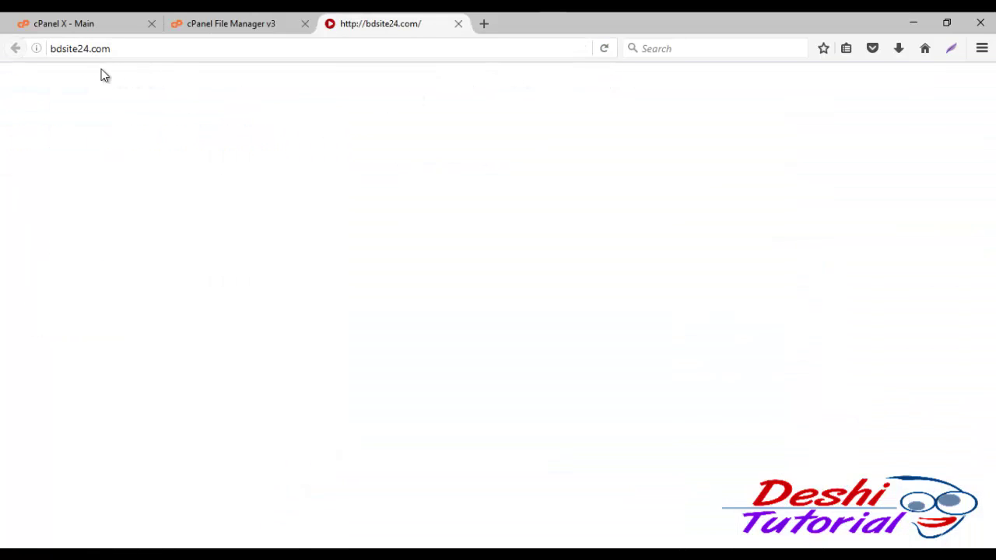
click(206, 48)
click(231, 23)
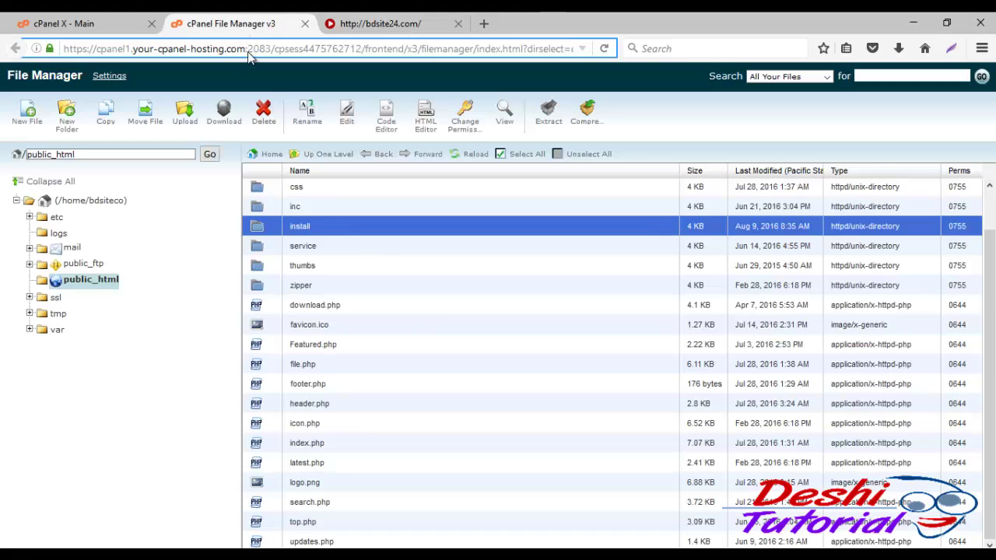
Copy the install folder's name from its Rename dialog, then cancel the rename.
right_click(366, 230)
click(400, 286)
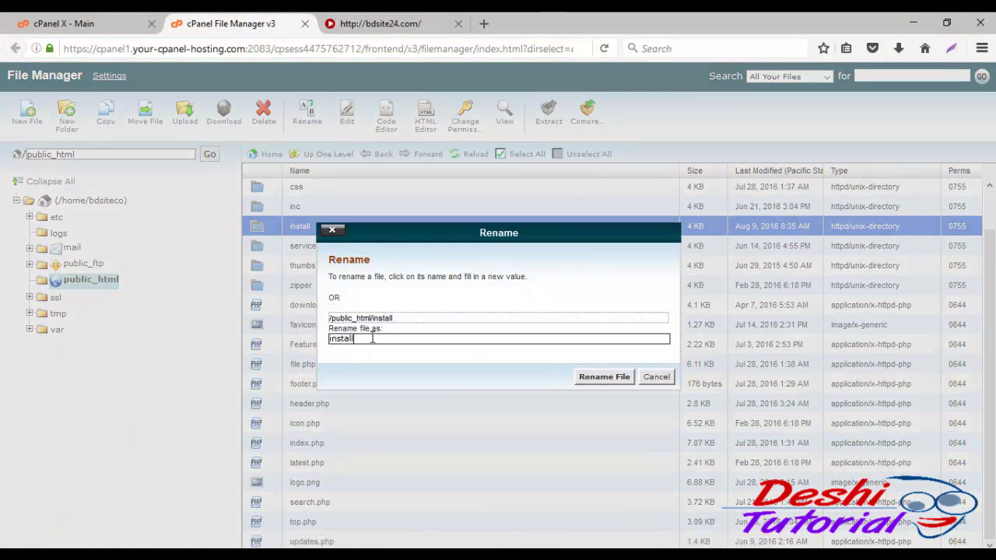
drag(372, 339, 306, 336)
right_click(344, 341)
click(374, 385)
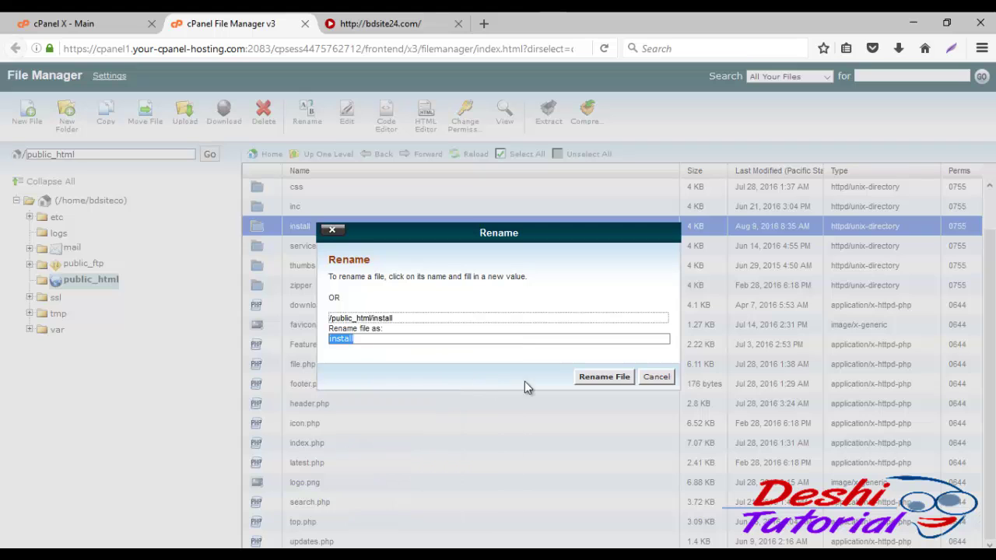
click(642, 378)
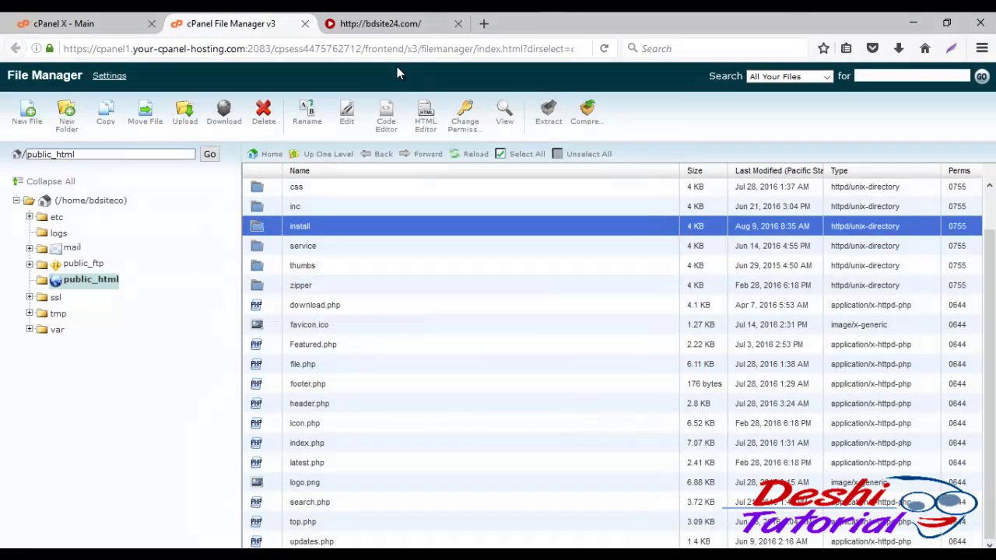
click(372, 24)
Load the Aj Autoindex installer at bdsite24.com/install.
click(269, 47)
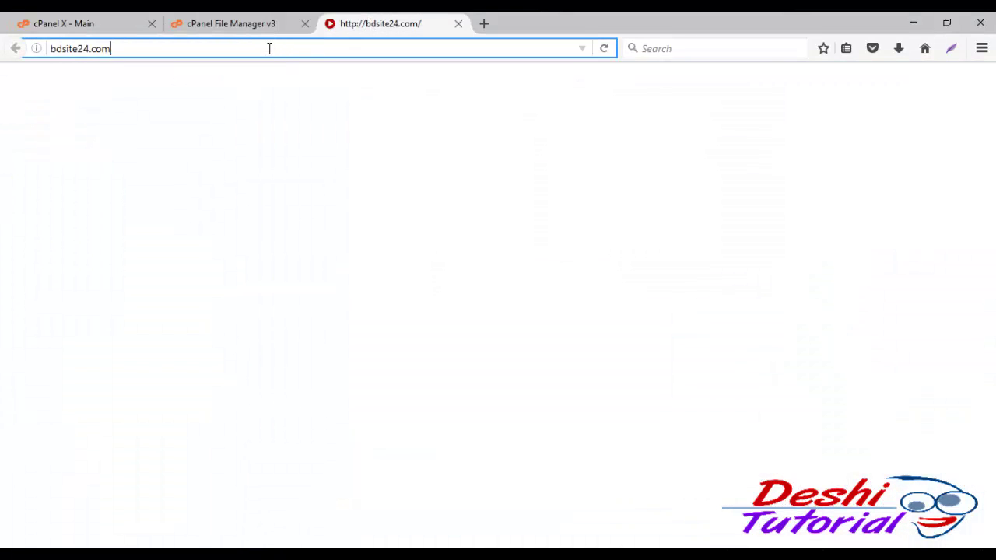
text(/)
right_click(271, 48)
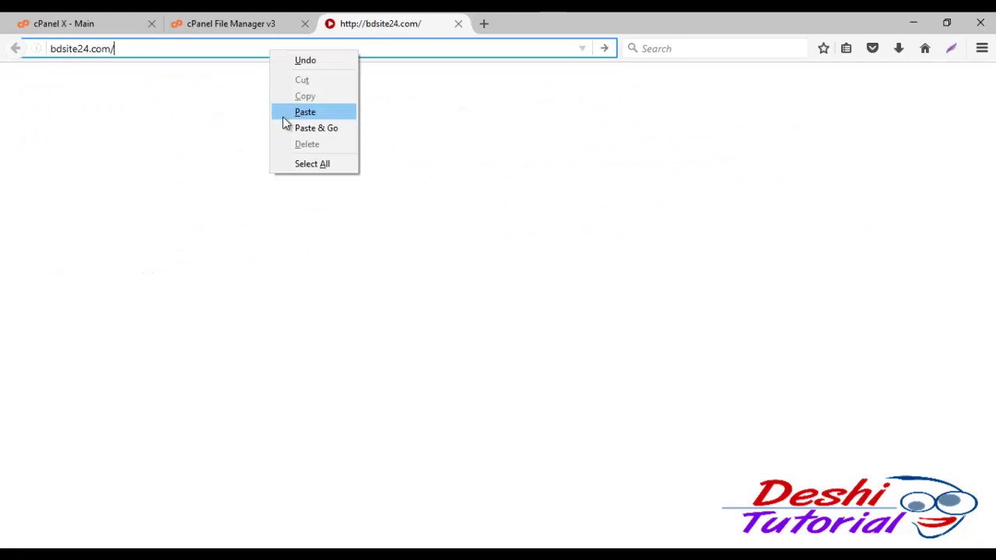
click(283, 114)
click(195, 76)
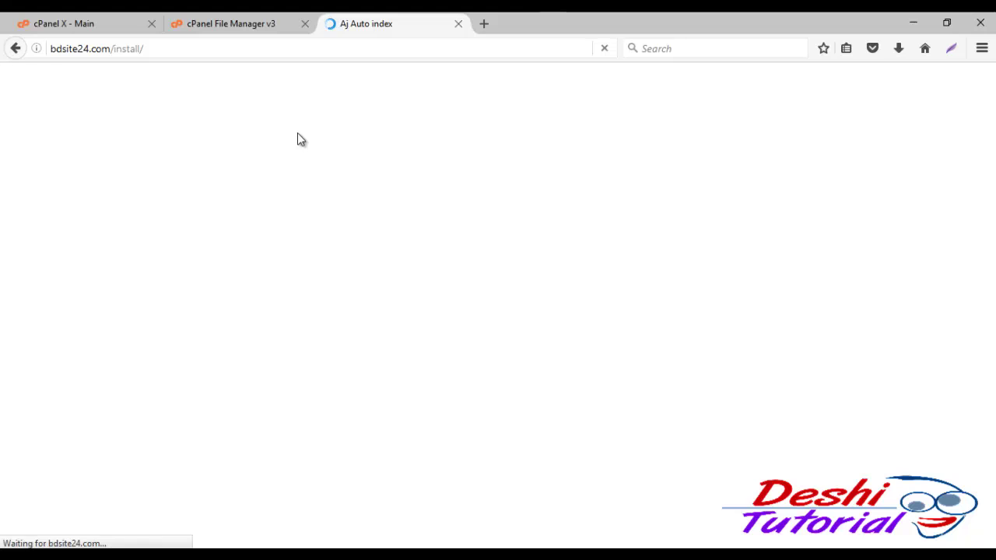
Check the installer's DB User, DB Password, DB Name and DB Table Prefix fields.
click(16, 225)
click(39, 258)
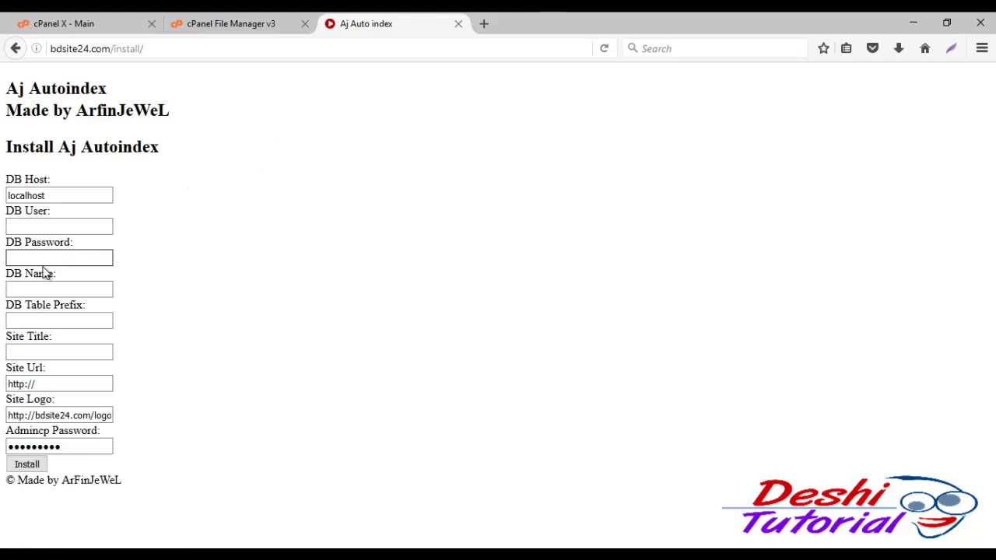
click(41, 228)
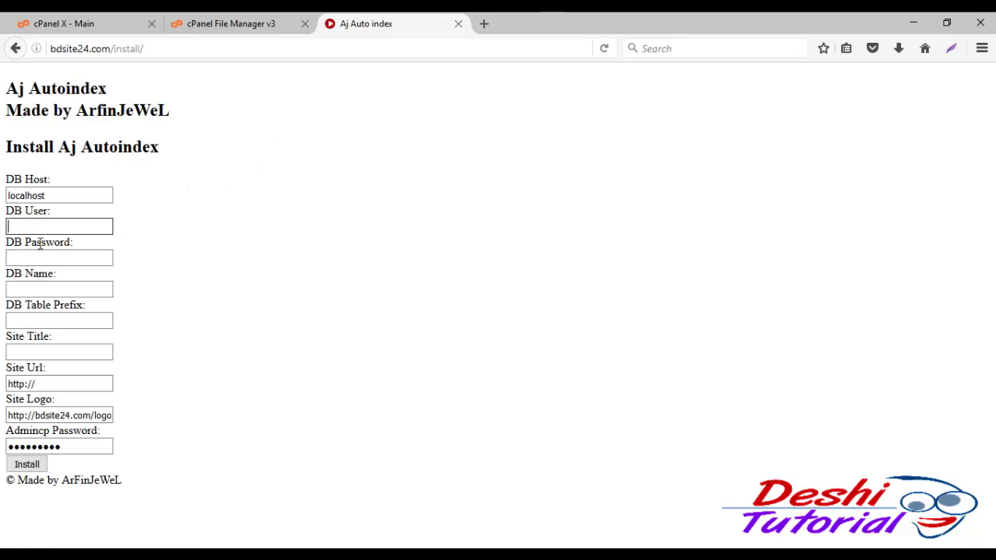
click(41, 260)
click(39, 227)
click(35, 260)
click(37, 290)
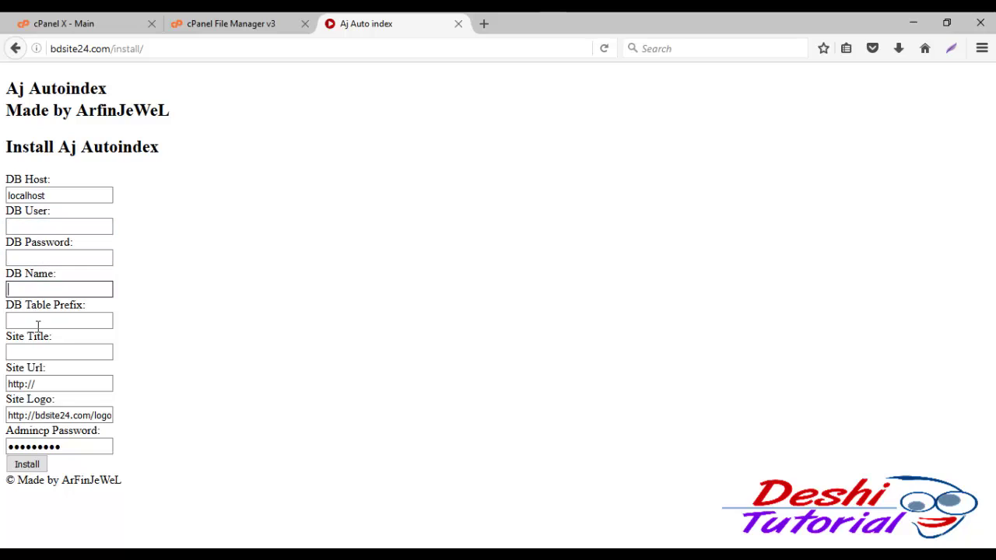
click(39, 323)
click(259, 182)
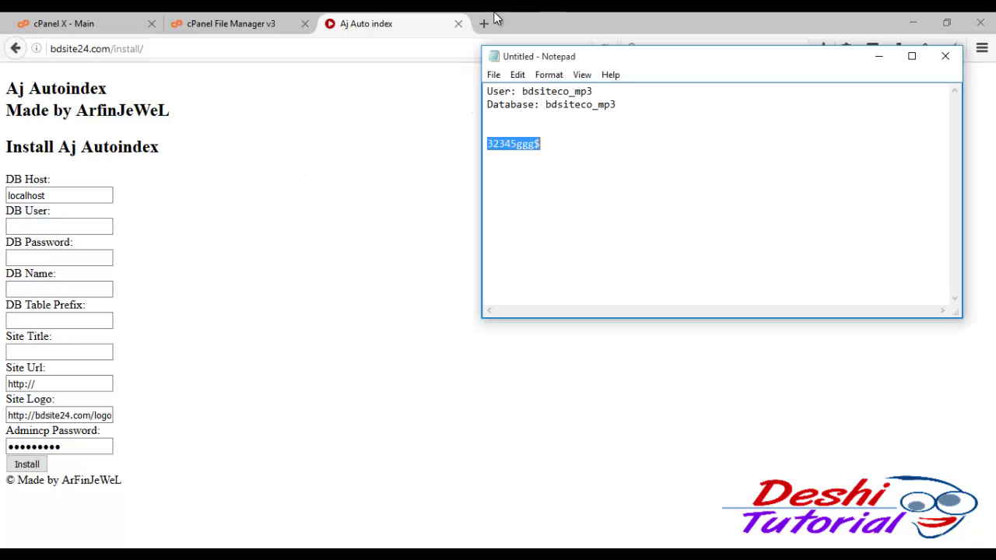
Copy the database password from the notes into the DB Password field.
key(alt+Tab)
right_click(515, 150)
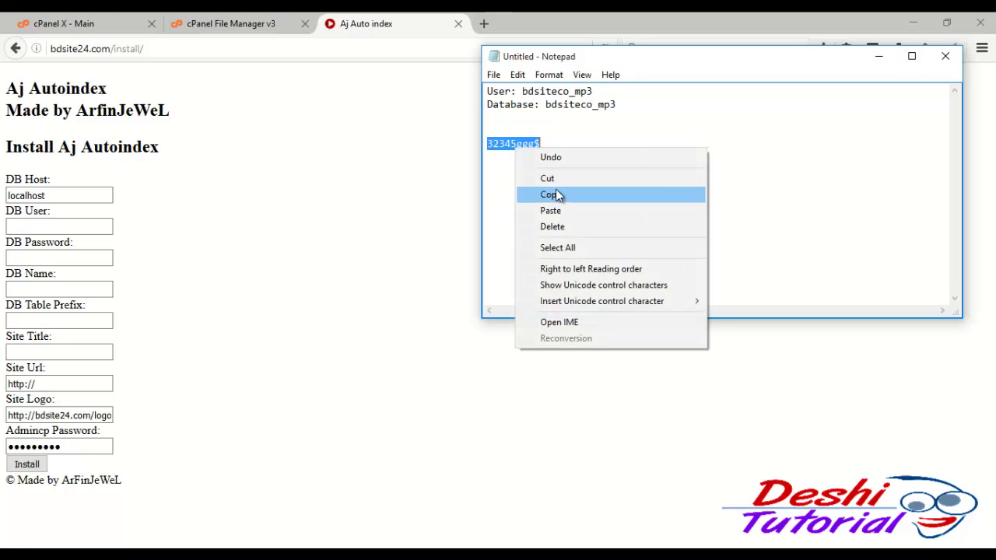
click(557, 195)
click(9, 258)
right_click(10, 260)
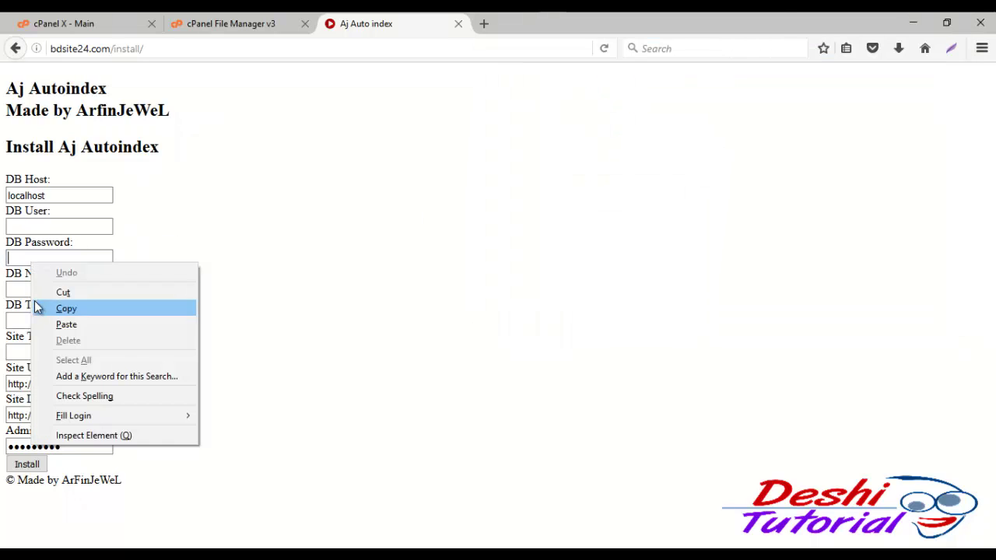
click(71, 323)
Paste the database user name into DB User and bdsiteco_mp3 into DB Name.
key(alt+Tab)
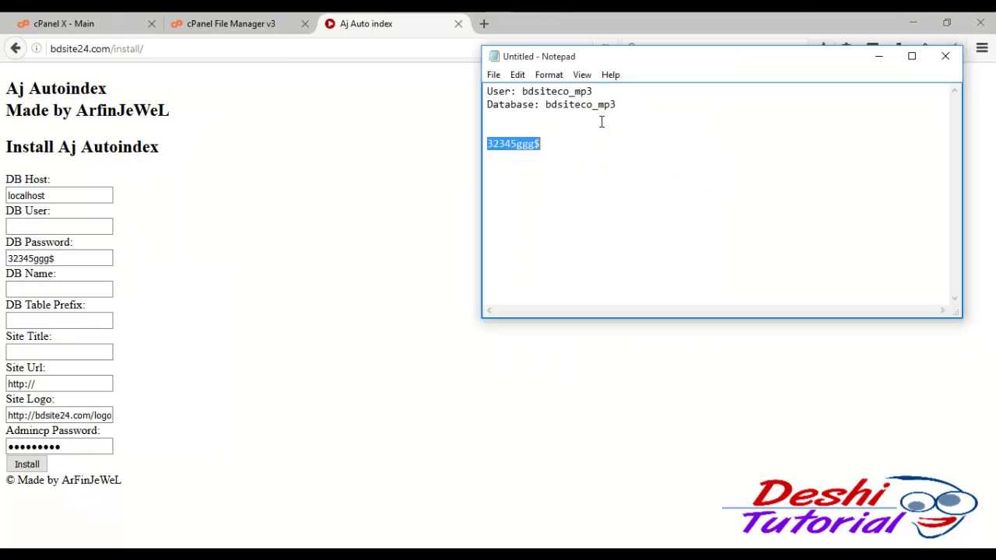
drag(620, 104, 527, 93)
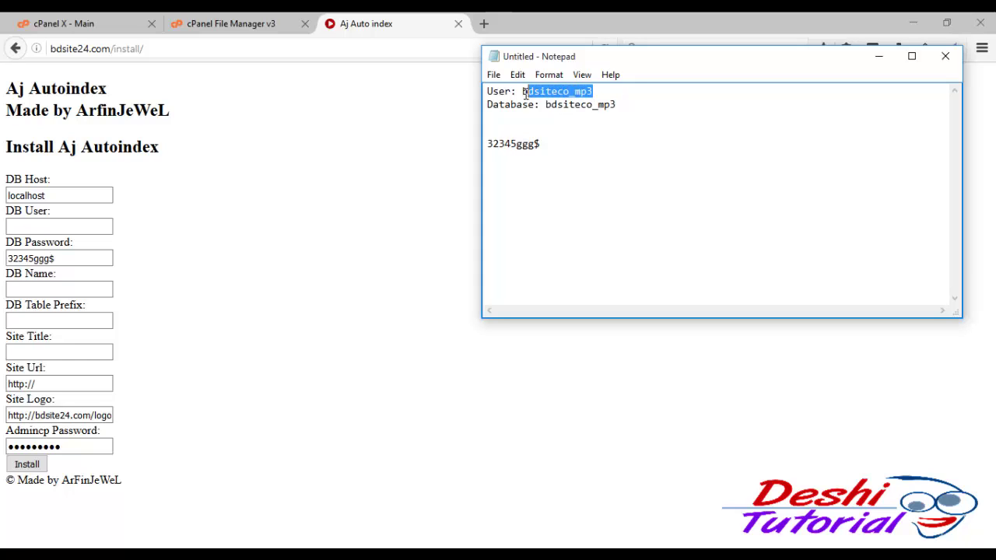
drag(526, 92, 522, 92)
key(ctrl+c)
click(43, 224)
right_click(43, 223)
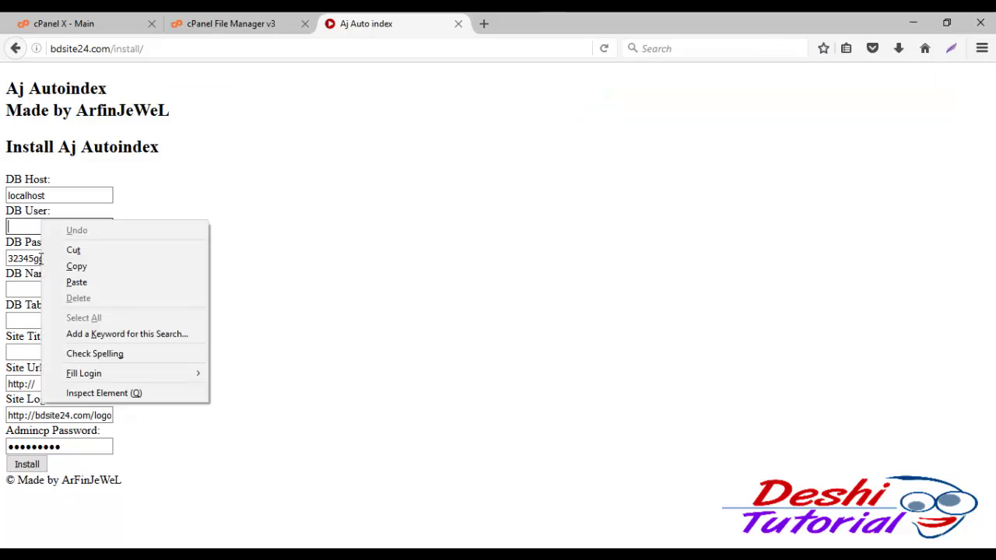
click(71, 279)
click(45, 290)
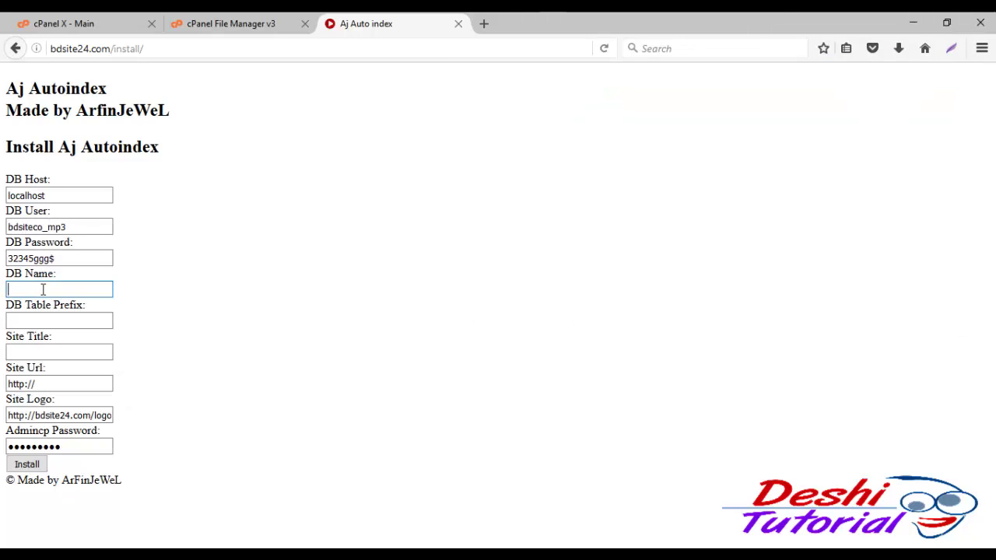
right_click(44, 292)
click(78, 353)
click(55, 351)
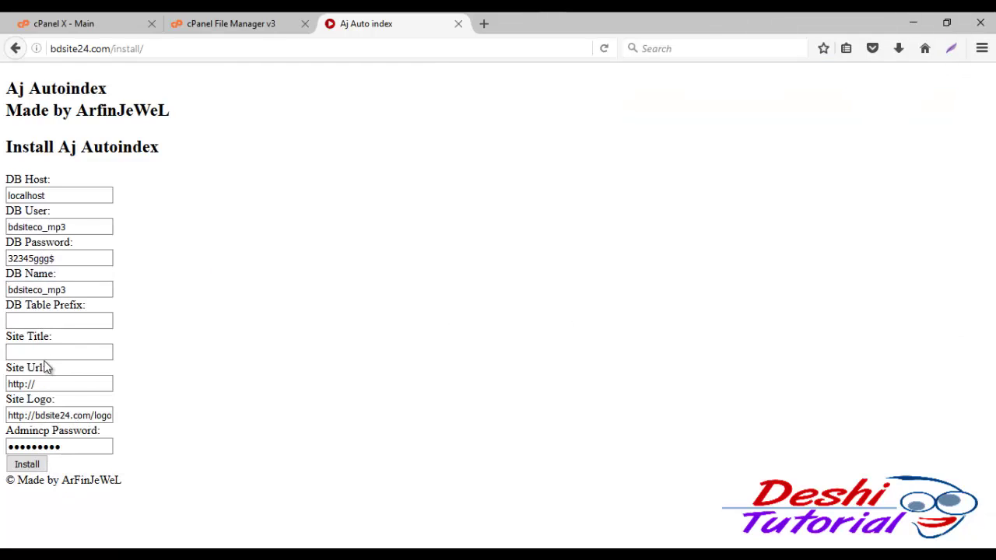
click(77, 379)
drag(66, 352, 62, 315)
drag(110, 48, 17, 52)
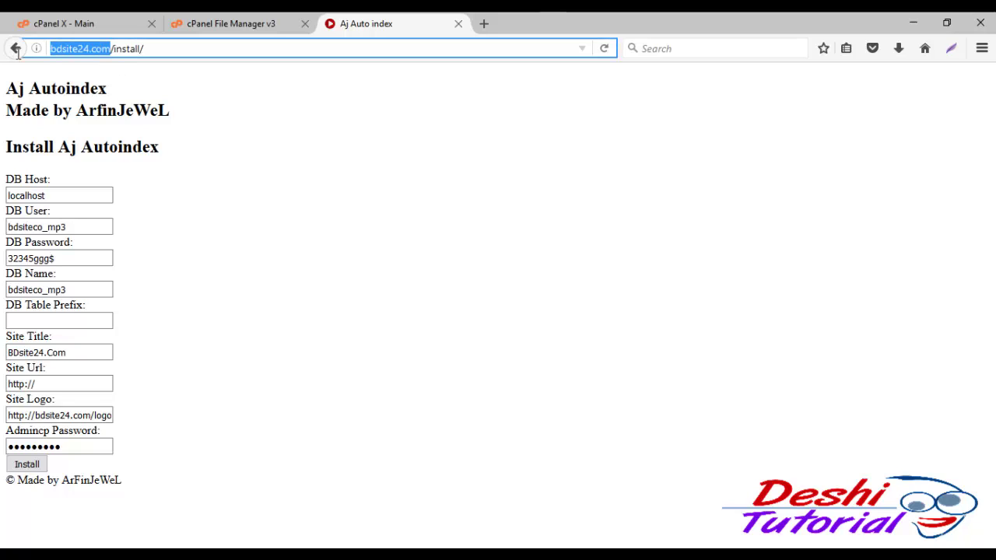
right_click(65, 51)
click(86, 98)
drag(49, 384, 9, 374)
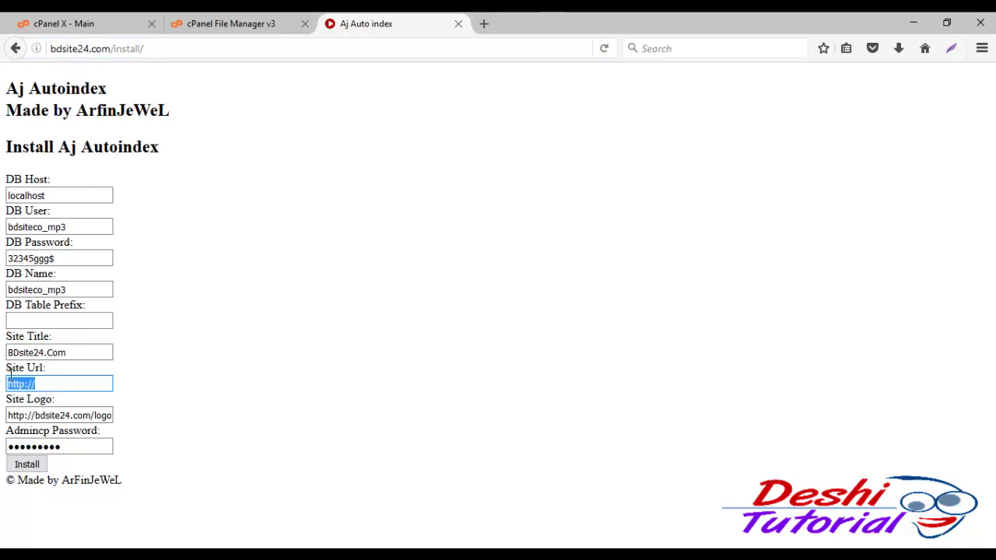
right_click(28, 389)
click(95, 253)
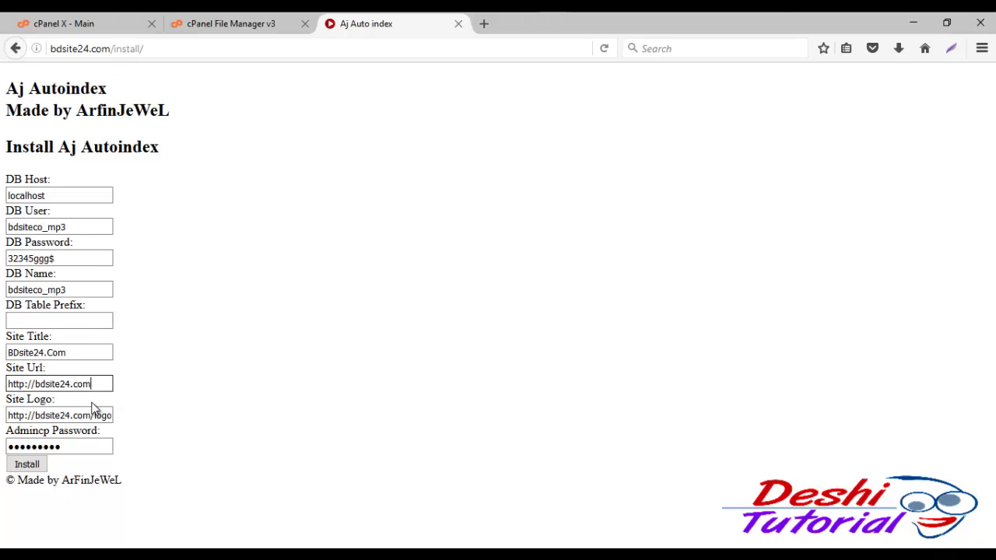
Write a new admin password in the notes below the database password and copy it.
click(94, 417)
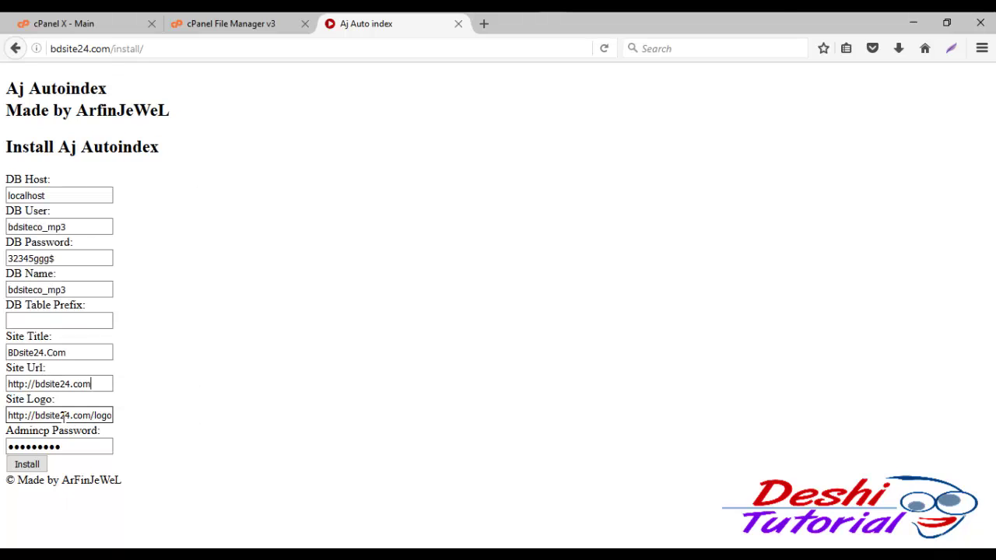
click(65, 445)
drag(71, 450, 3, 450)
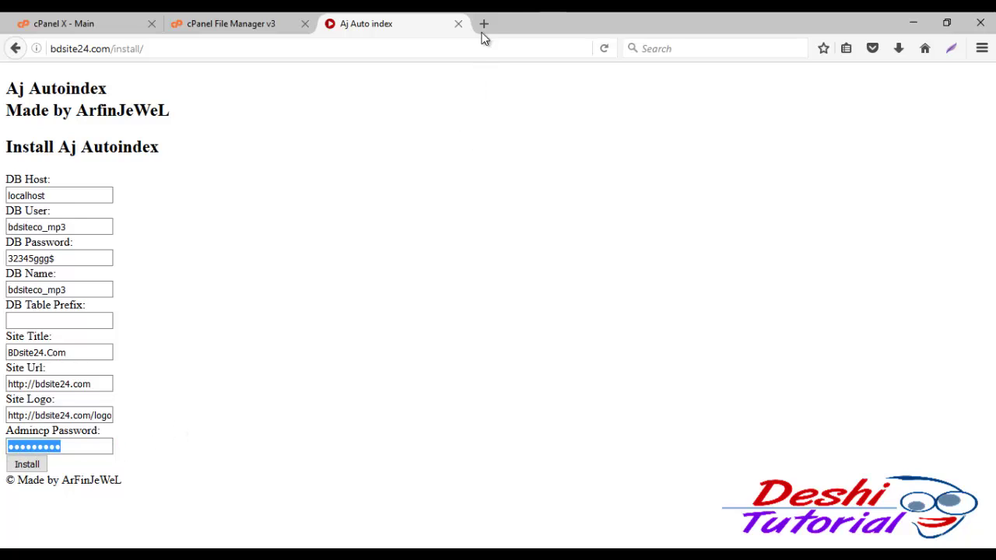
key(alt+Tab)
click(549, 156)
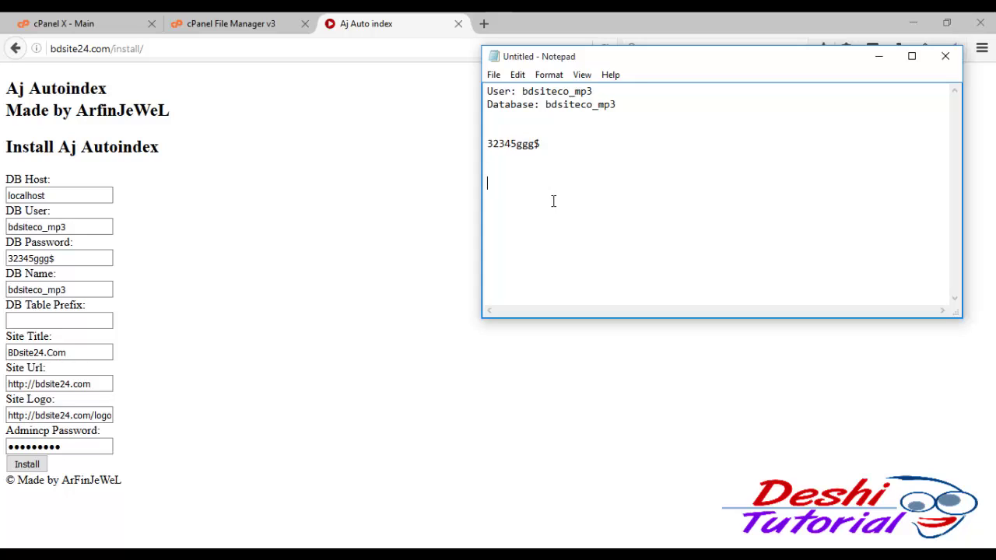
key(Return)
key(Return)
drag(593, 198, 487, 191)
right_click(498, 190)
click(504, 236)
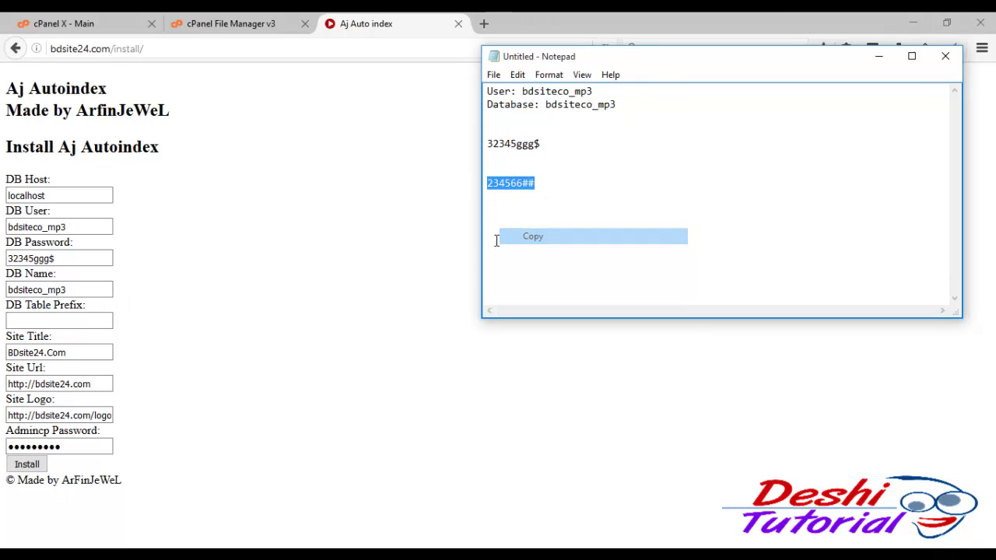
Revise the new password, paste it into Admincp Password, and submit the installation.
click(532, 193)
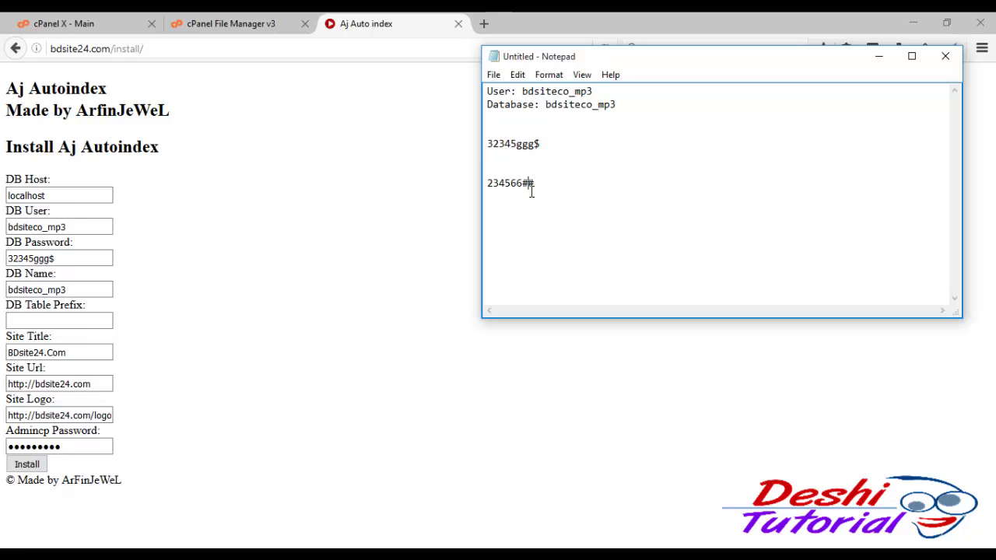
text(t)
drag(574, 186, 449, 185)
right_click(503, 199)
click(506, 245)
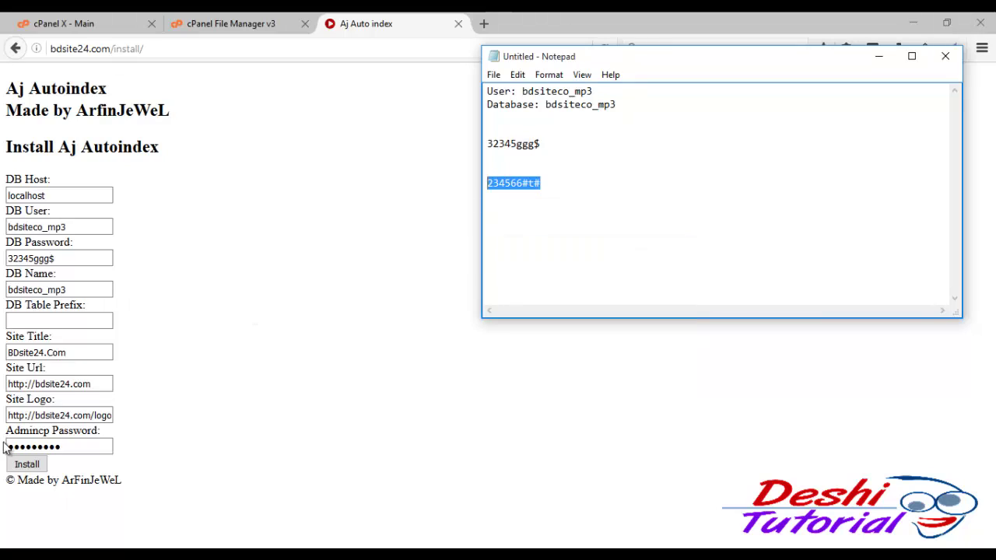
click(51, 445)
double_click(51, 445)
right_click(31, 443)
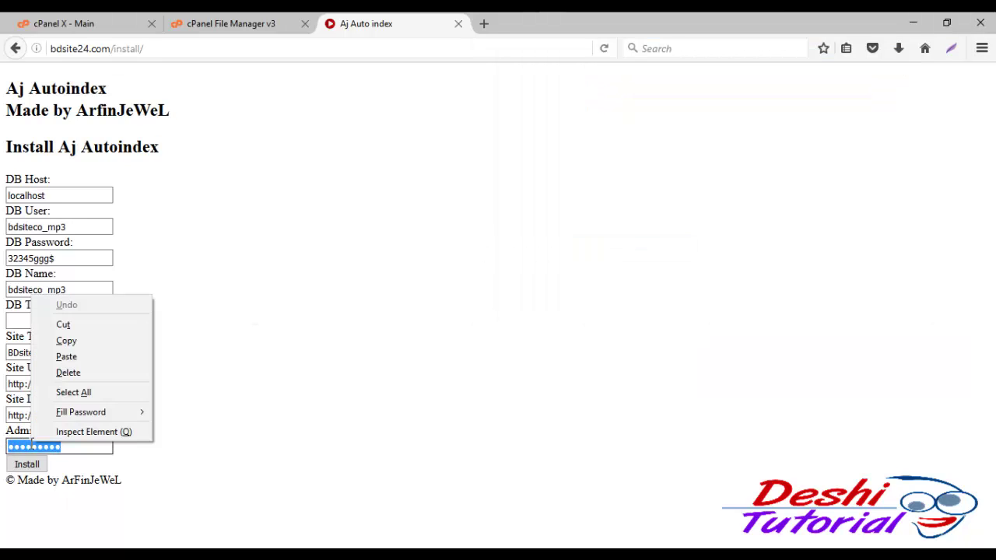
click(66, 356)
drag(52, 416, 173, 426)
click(27, 464)
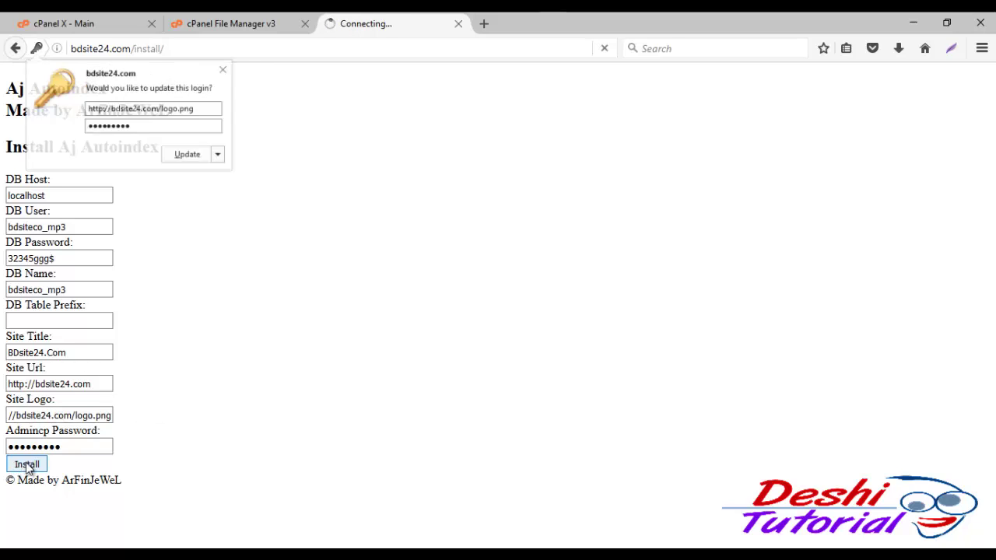
Accept the saved-login update, check the new homepage, and open the Admincp Login at bdsite24.com/adminaj.
click(201, 171)
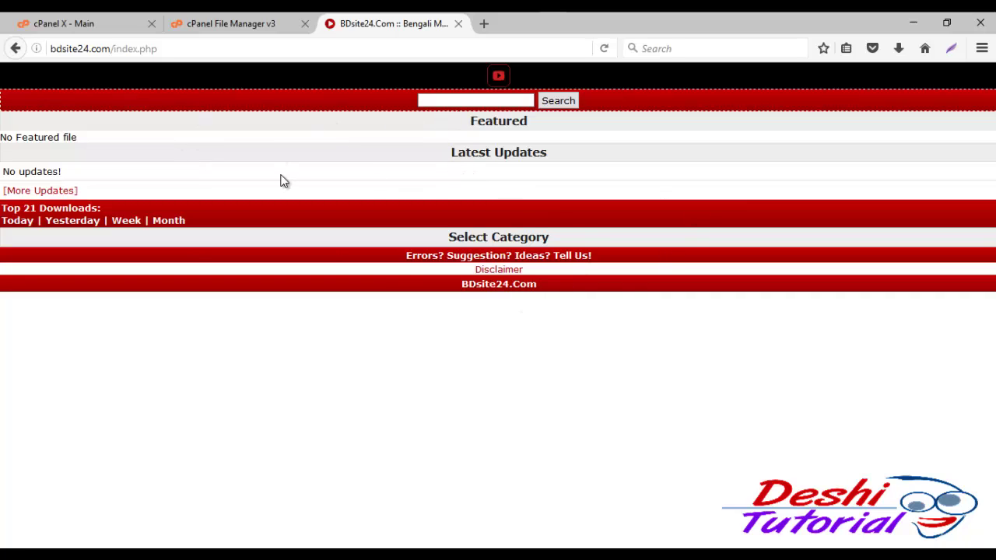
triple_click(456, 140)
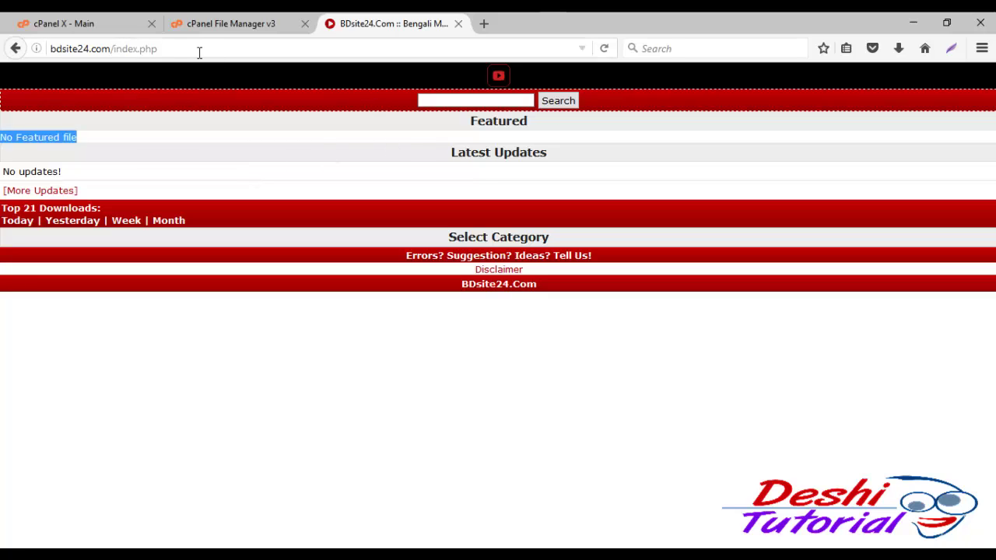
drag(199, 53, 112, 49)
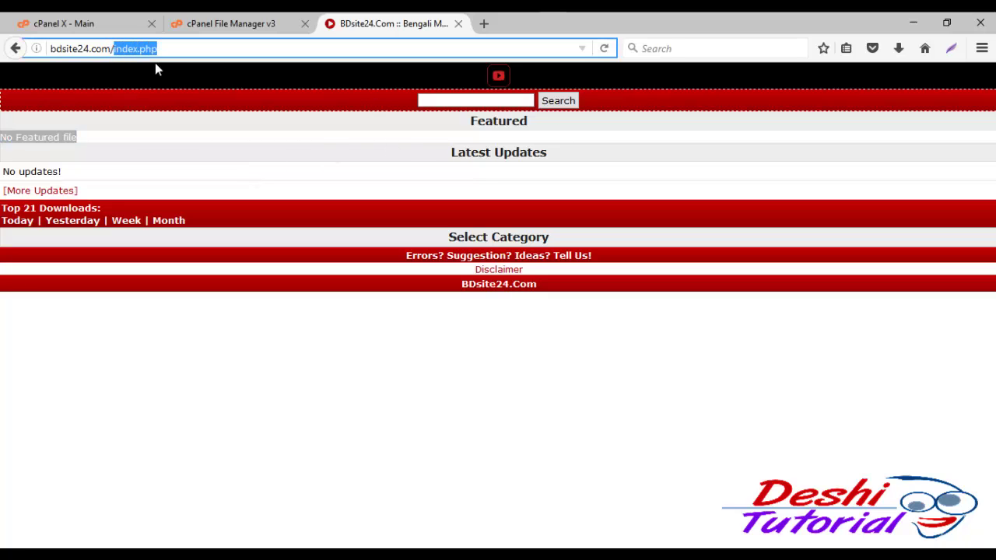
text(a)
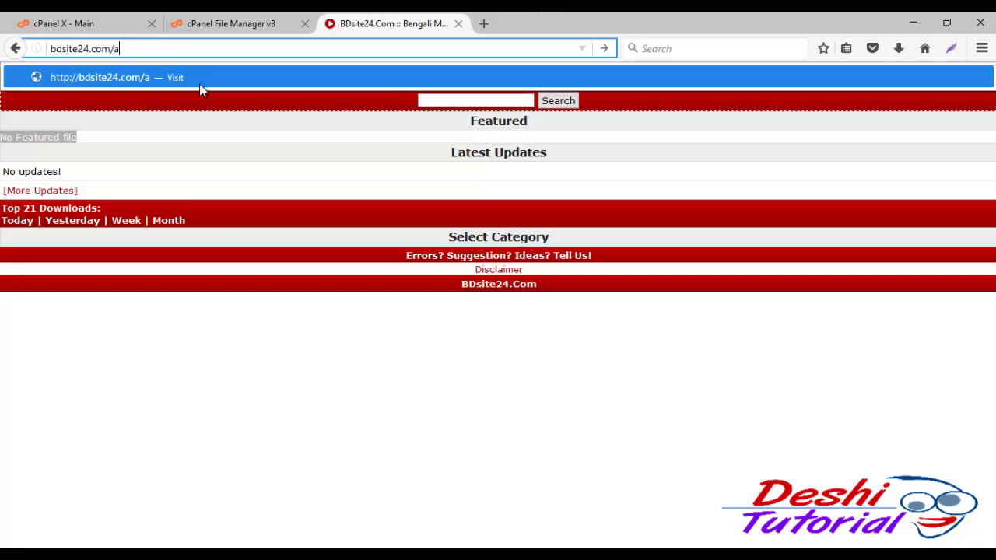
text(dminaj)
key(Return)
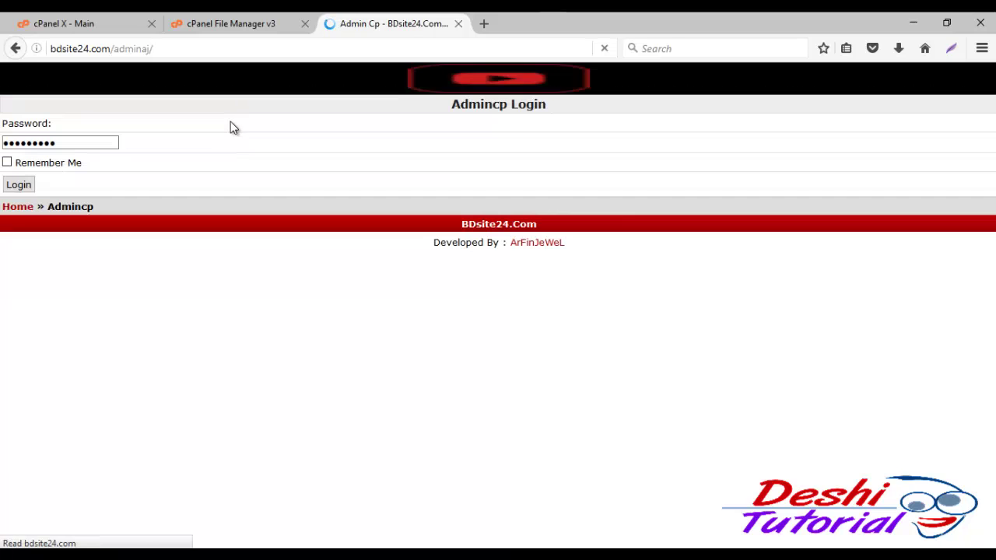
click(89, 140)
key(ctrl+a)
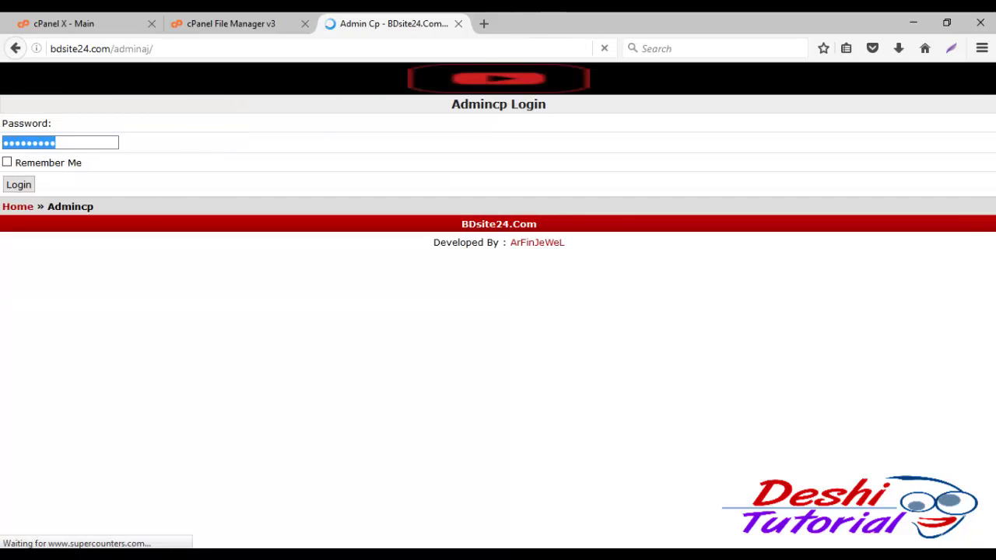
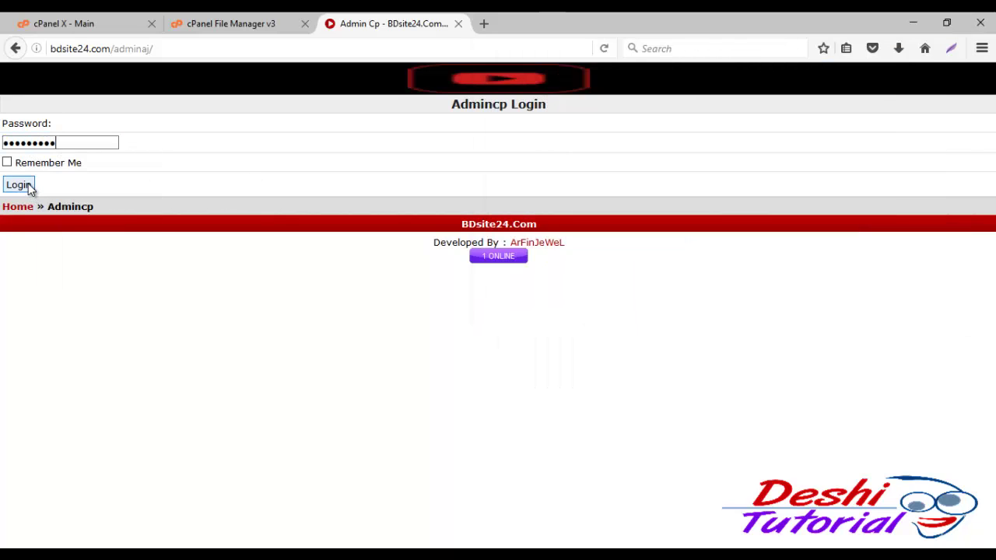
Log in to the Admin Cp with the entered password to reveal Settings, Updates, Ads and File managers.
click(19, 185)
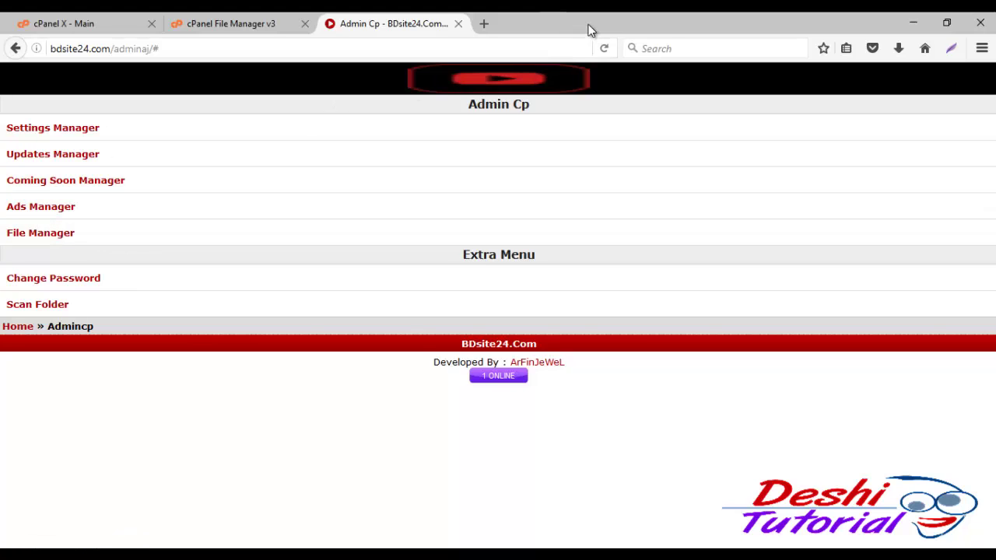
click(606, 14)
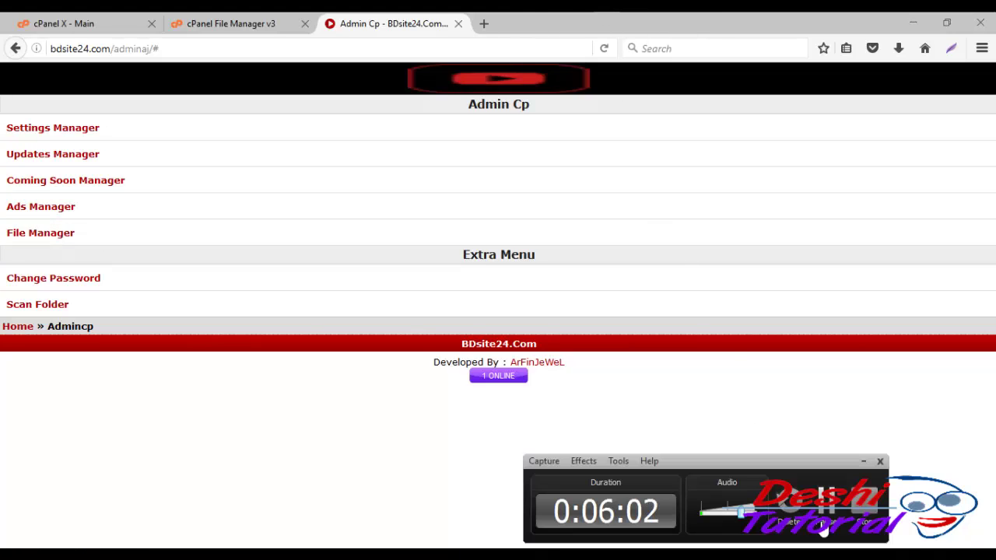